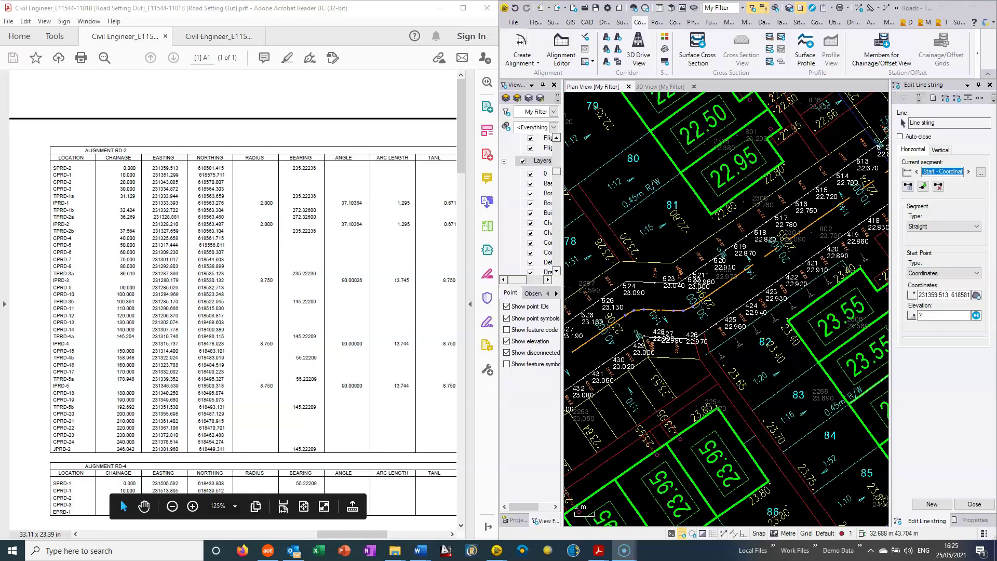
# Step: Examine the existing line string along the road centreline between chainages 0 and 40 against the RD-2 setting-out table
pyautogui.moveTo(788, 252); pyautogui.dragTo(699, 308, button='middle')
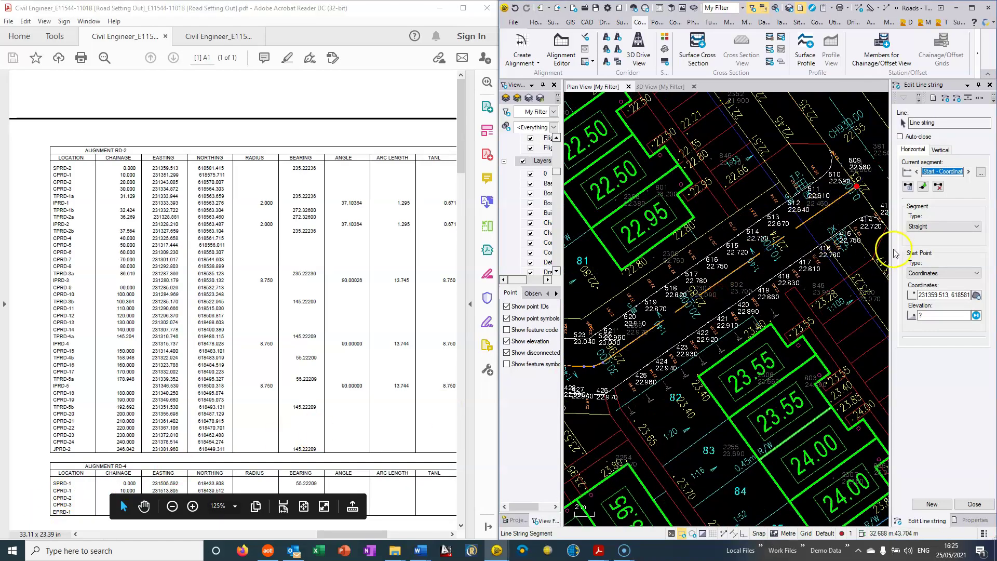
pyautogui.scroll(1, 840, 205)
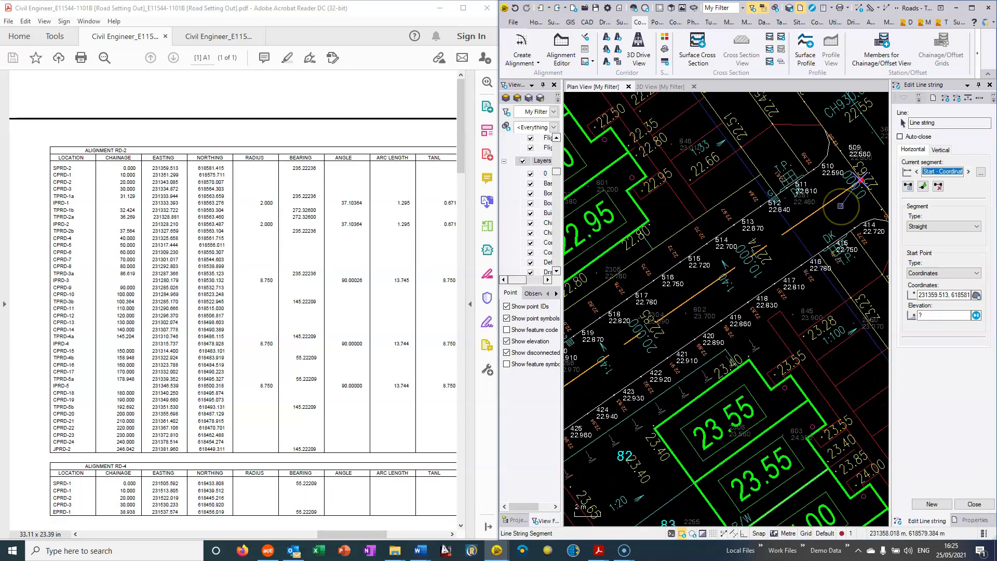
pyautogui.scroll(1, 840, 205)
pyautogui.moveTo(828, 210); pyautogui.dragTo(697, 302, button='middle')
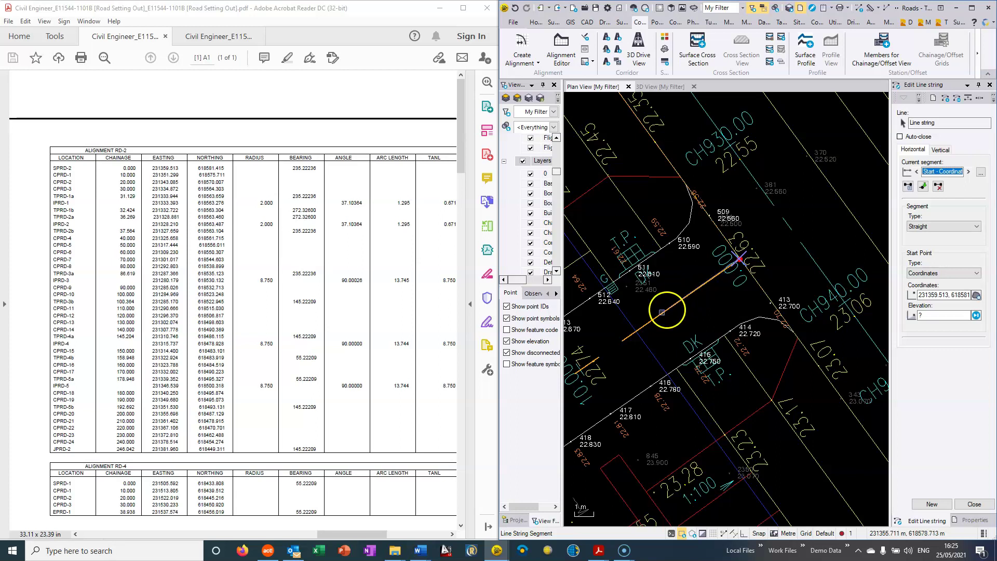
pyautogui.moveTo(647, 313); pyautogui.dragTo(746, 257, button='middle')
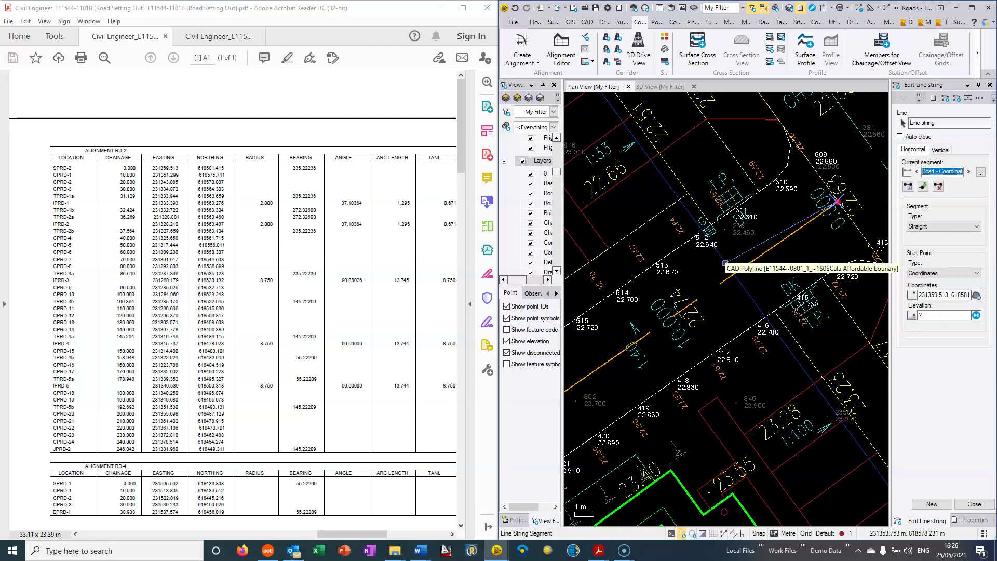
pyautogui.moveTo(690, 329); pyautogui.dragTo(824, 256, button='middle')
pyautogui.moveTo(679, 345); pyautogui.dragTo(797, 253, button='middle')
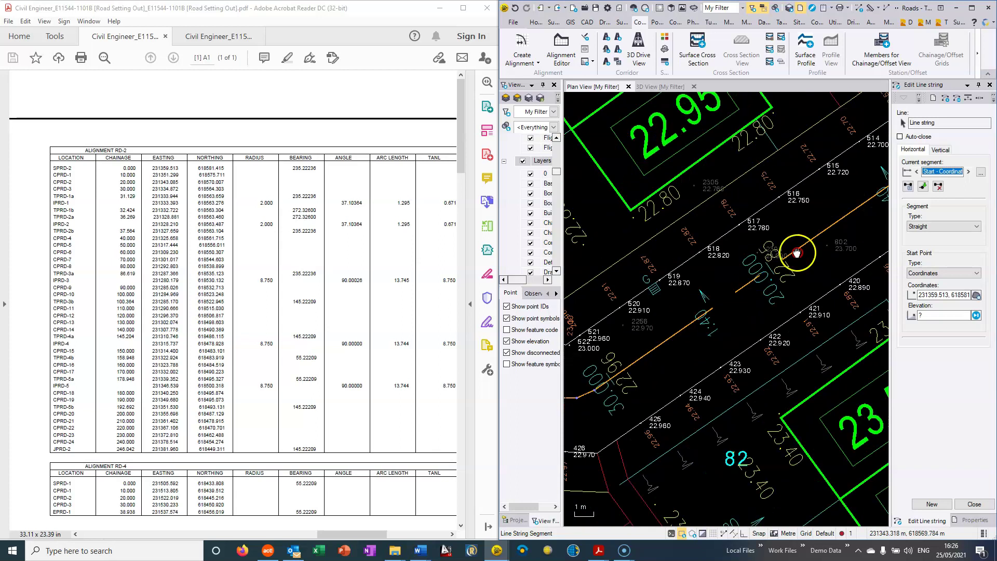
pyautogui.moveTo(630, 360); pyautogui.dragTo(766, 297, button='middle')
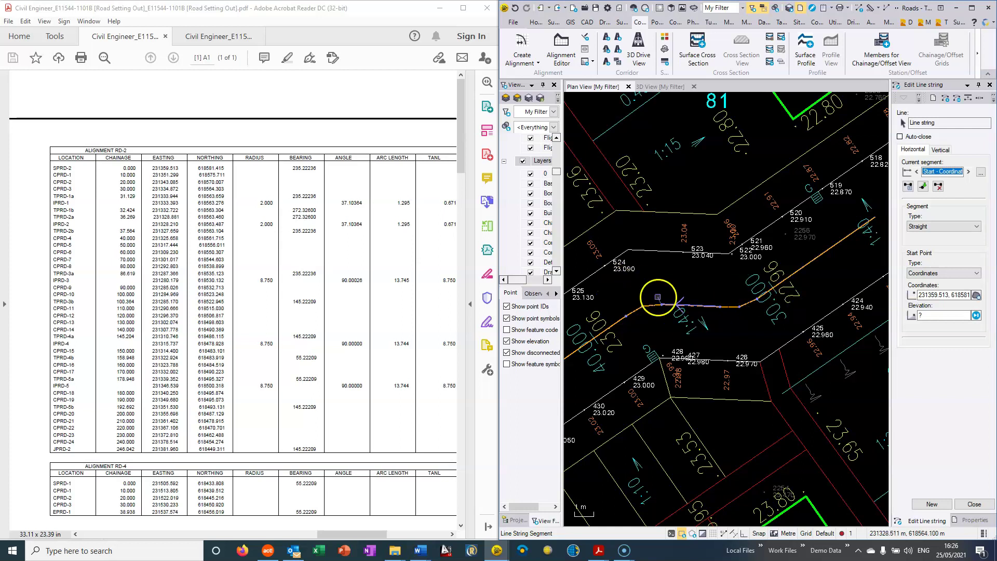
pyautogui.moveTo(821, 260); pyautogui.dragTo(689, 378, button='middle')
pyautogui.moveTo(834, 230); pyautogui.dragTo(656, 348, button='middle')
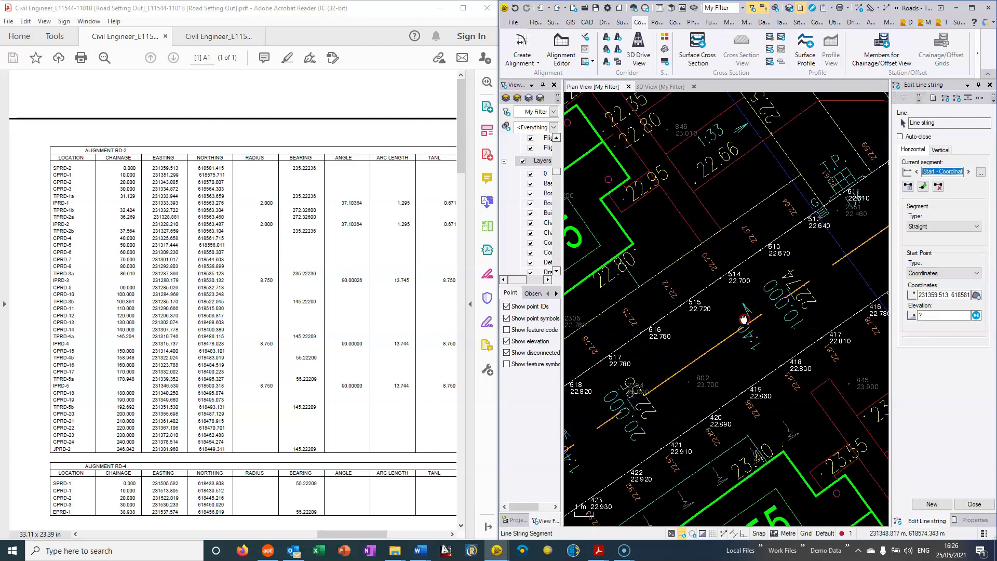
pyautogui.moveTo(743, 318); pyautogui.dragTo(937, 149, button='middle')
pyautogui.scroll(4, 670, 345)
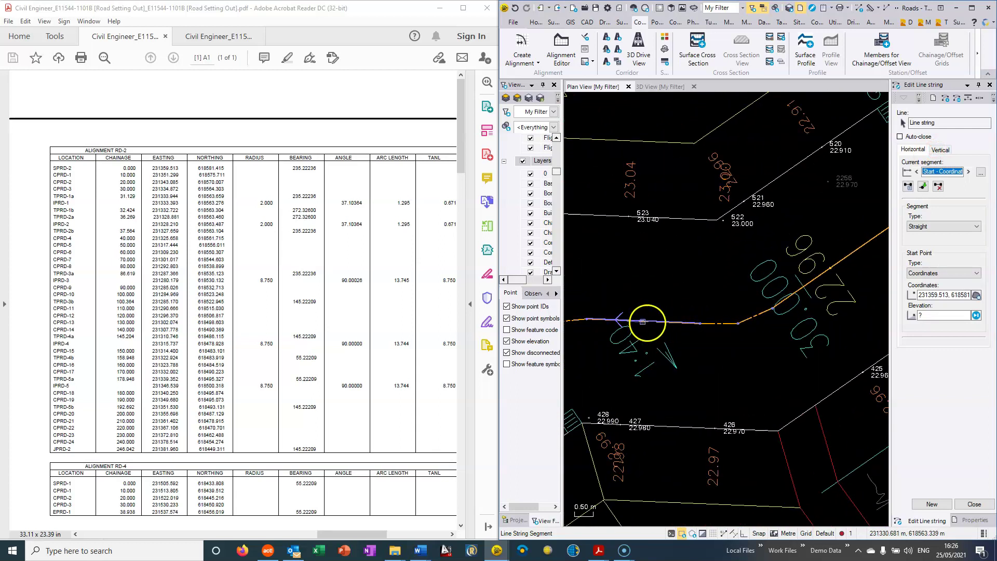
pyautogui.moveTo(637, 321); pyautogui.dragTo(815, 296, button='middle')
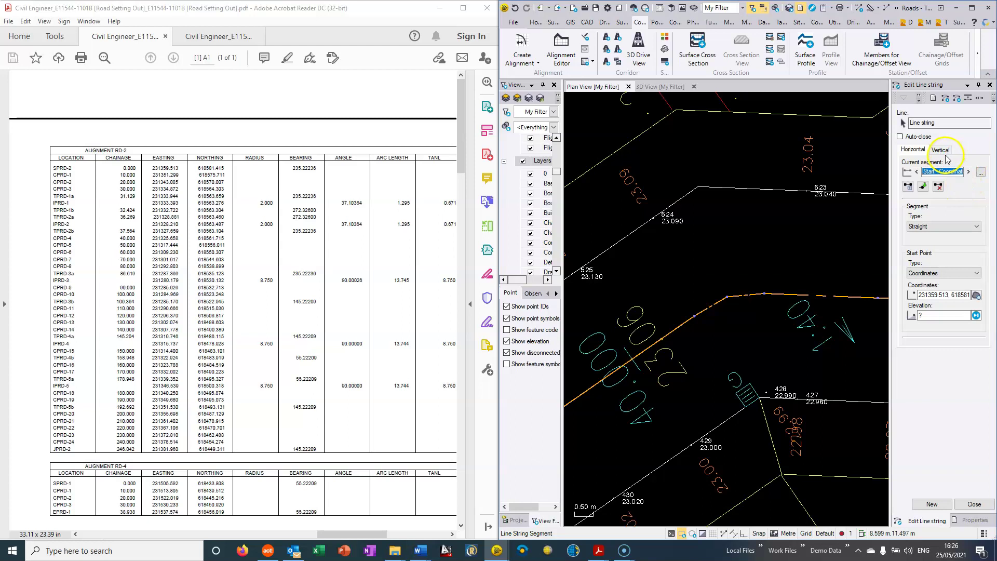
pyautogui.scroll(-3, 784, 254)
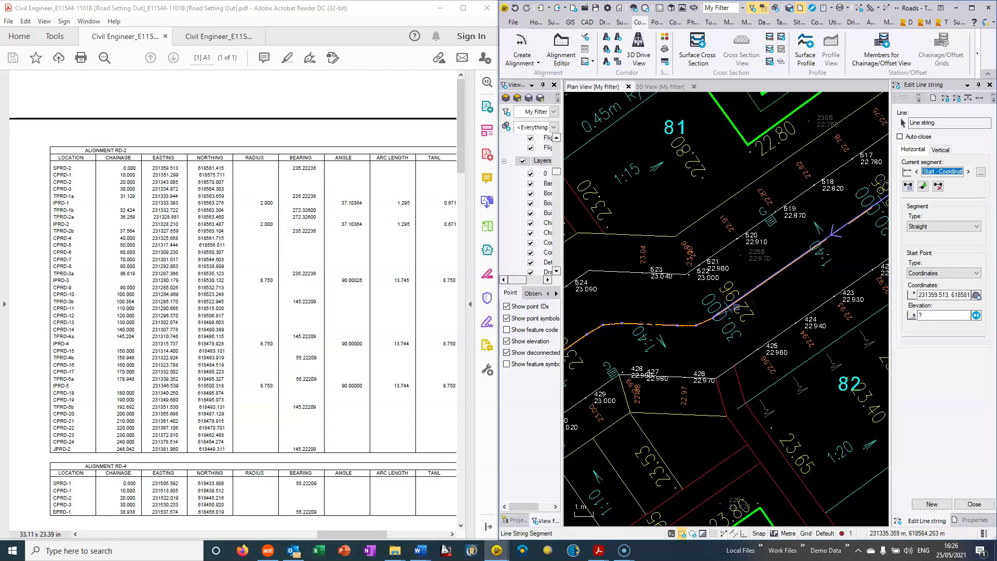
pyautogui.scroll(-1, 735, 307)
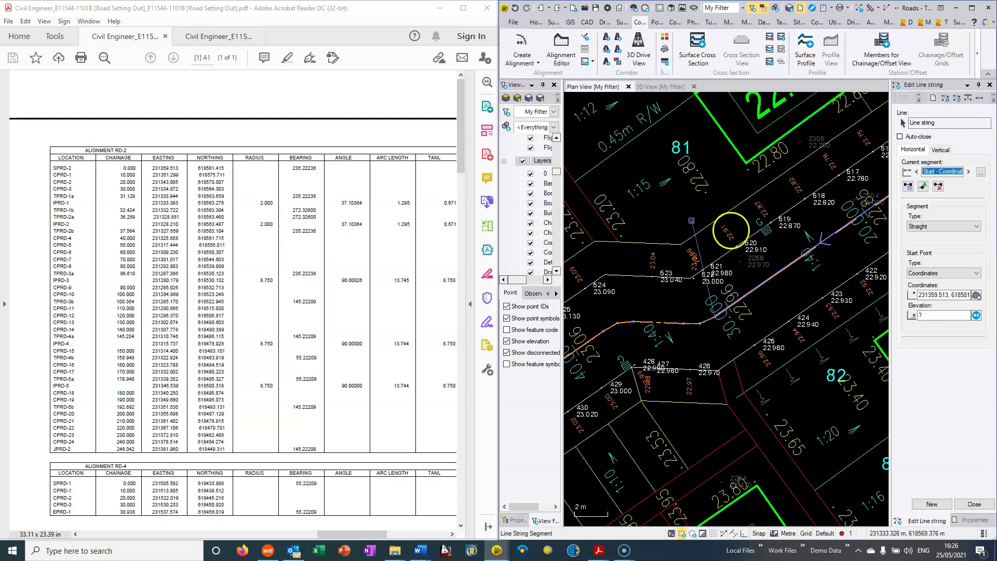
pyautogui.click(180, 162)
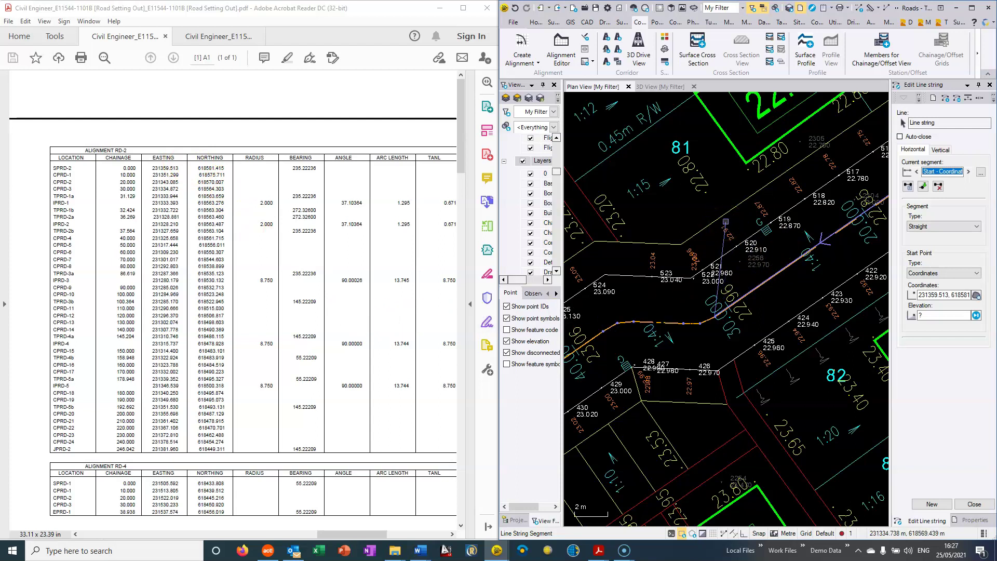
pyautogui.click(734, 221)
# Step: Close the line string editor and create an alignment named Road 2 on the Road layer with individually defined segments and Clothoid spirals
pyautogui.click(992, 96)
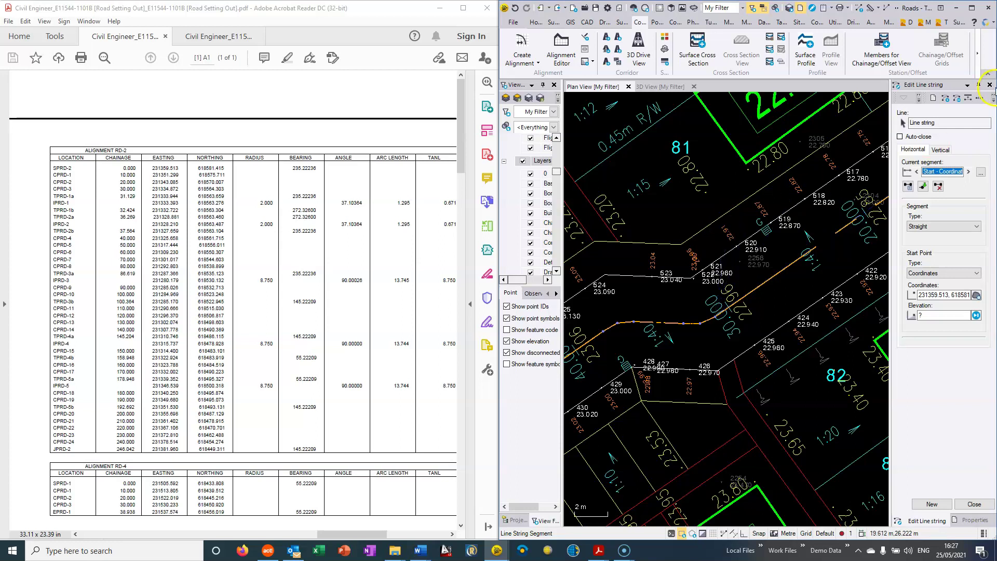
pyautogui.click(991, 86)
pyautogui.click(523, 40)
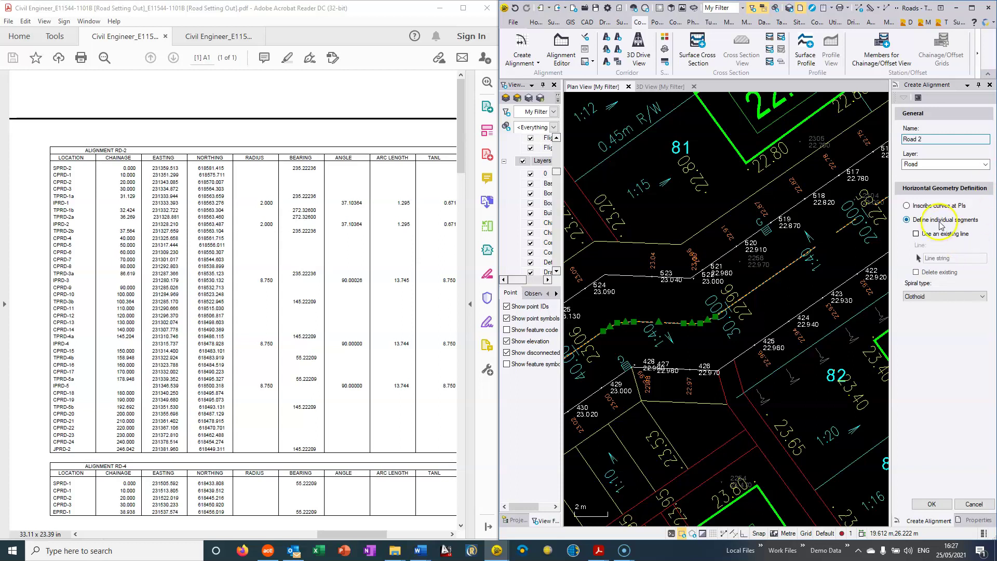
pyautogui.click(931, 505)
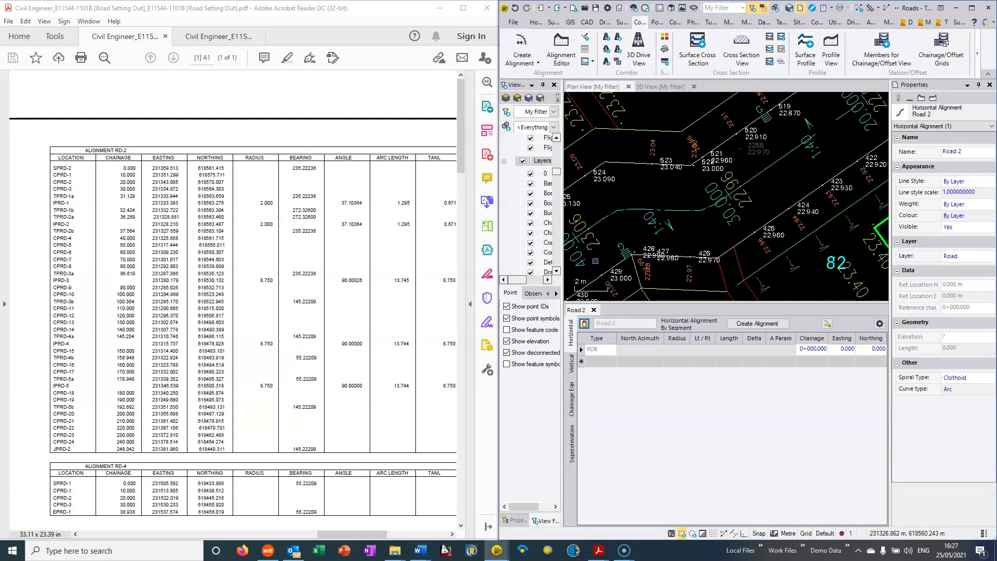
# Step: Review the Alignment Editor's horizontal segment input modes and vertical alignment options in the project settings
pyautogui.click(626, 48)
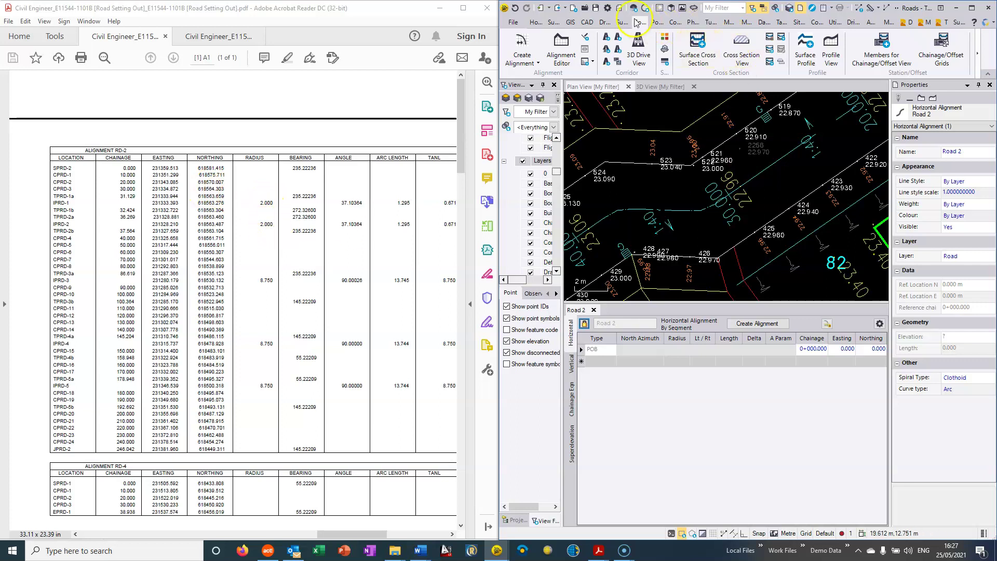
pyautogui.click(607, 8)
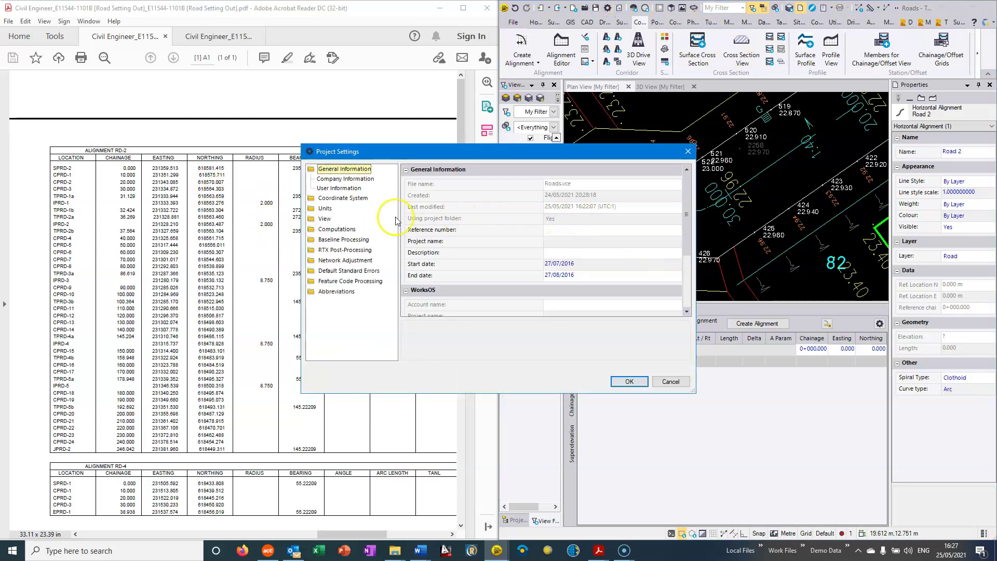
pyautogui.click(325, 219)
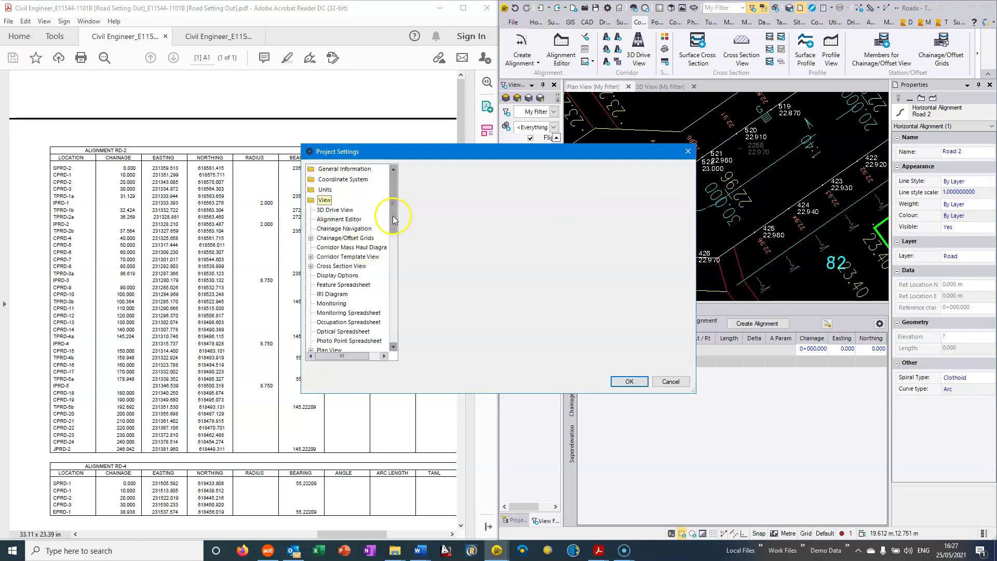
pyautogui.moveTo(393, 216); pyautogui.dragTo(392, 229)
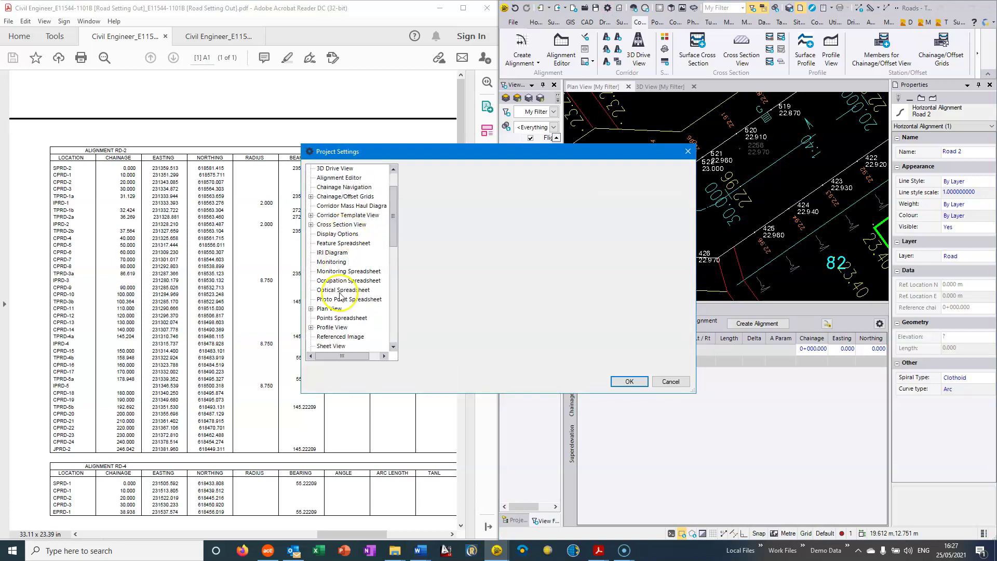
pyautogui.scroll(1, 333, 239)
pyautogui.click(339, 199)
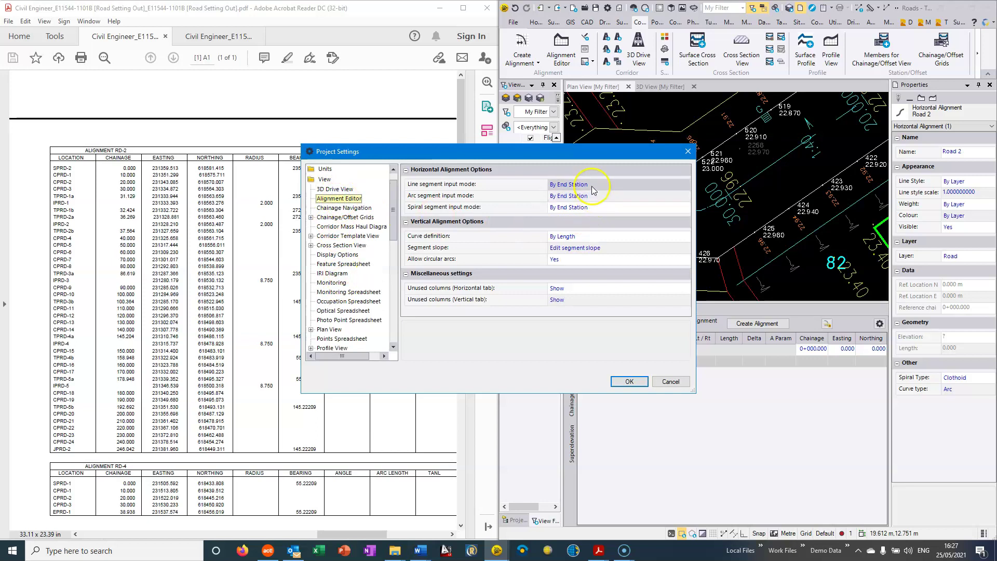
pyautogui.click(573, 208)
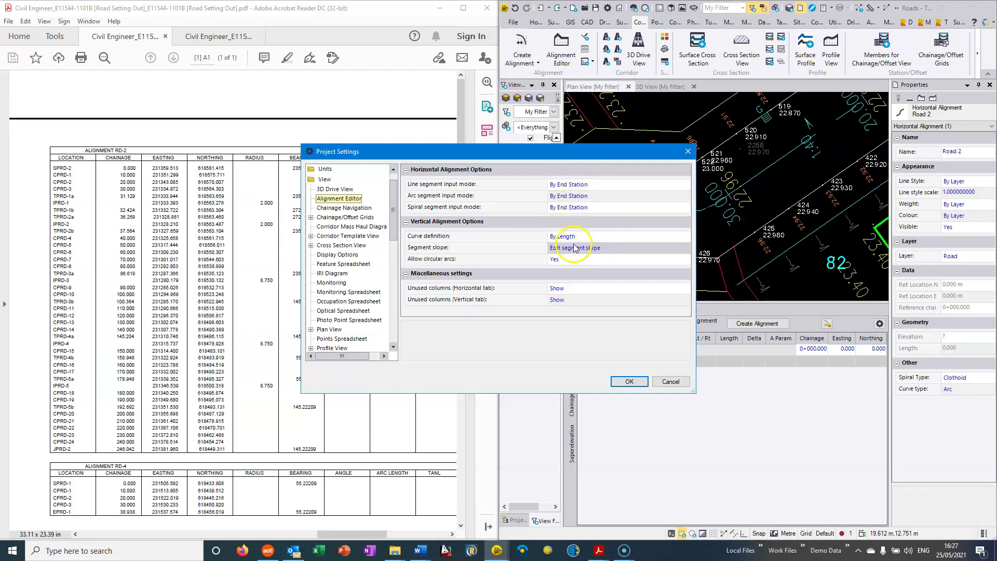
pyautogui.click(556, 259)
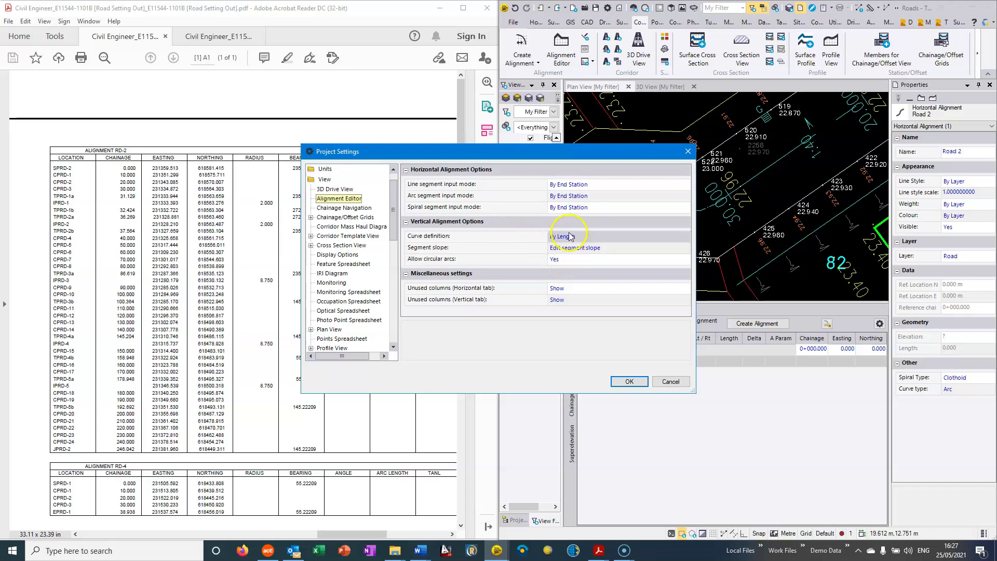
pyautogui.click(628, 383)
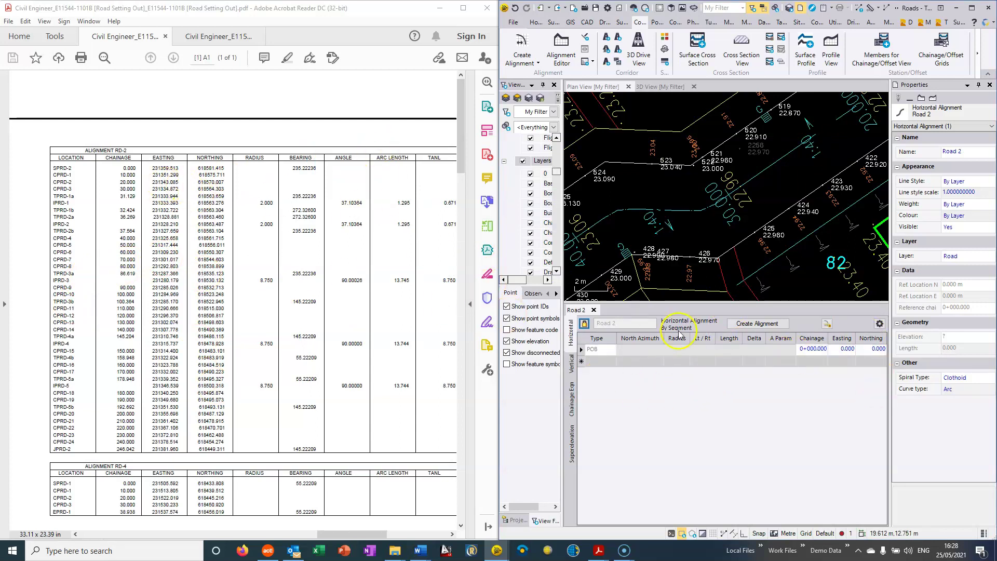
# Step: Copy the SPRD-2 easting 231359.513 from the PDF table into the Easting of Road 2's starting point
pyautogui.moveTo(179, 169)
pyautogui.mouseDown()
pyautogui.moveTo(154, 168)
pyautogui.moveTo(180, 168)
pyautogui.mouseUp()
pyautogui.rightClick(155, 168)
pyautogui.click(149, 167)
pyautogui.rightClick(175, 167)
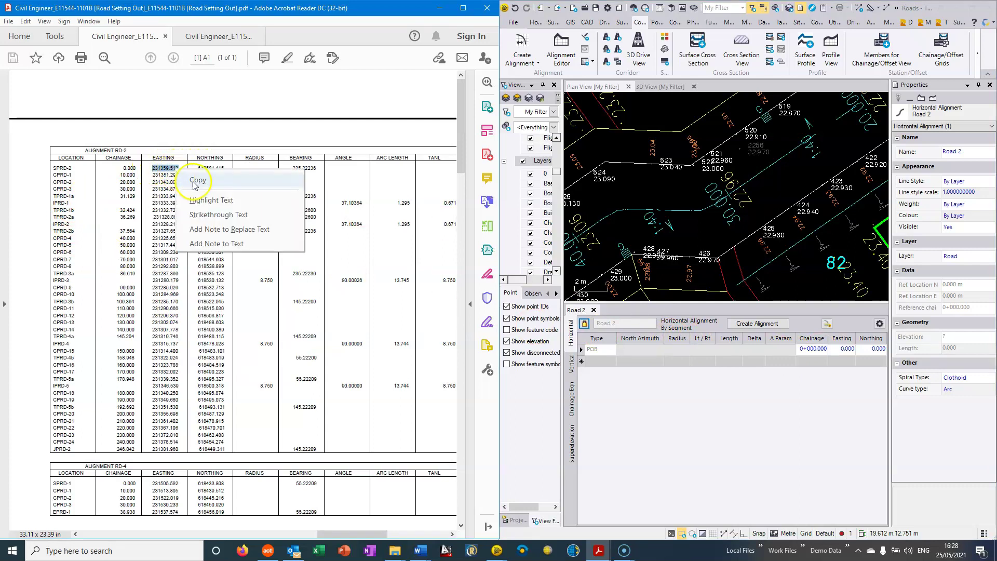
pyautogui.click(194, 182)
pyautogui.moveTo(852, 347); pyautogui.dragTo(820, 349)
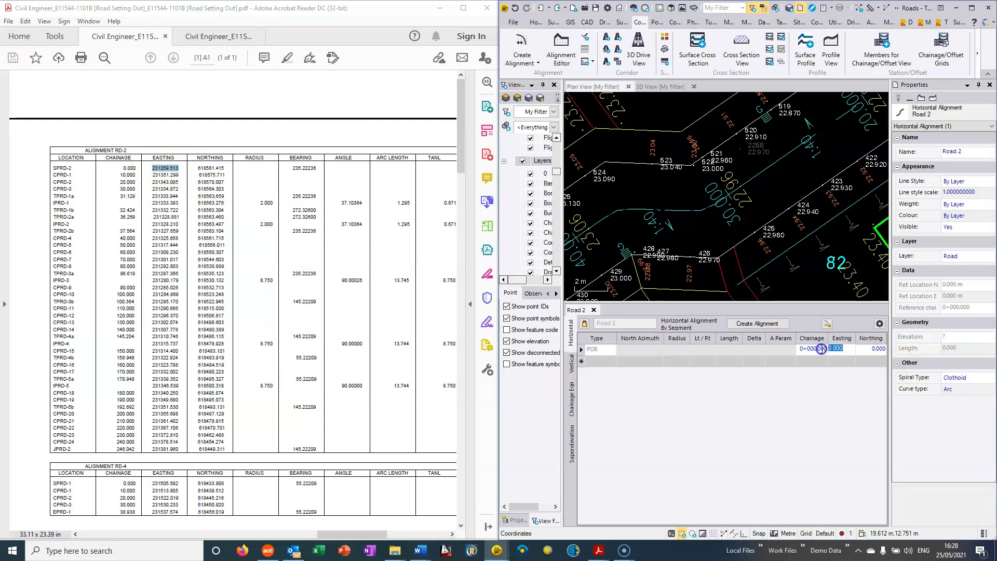
pyautogui.hotkey('ctrl', 'v')
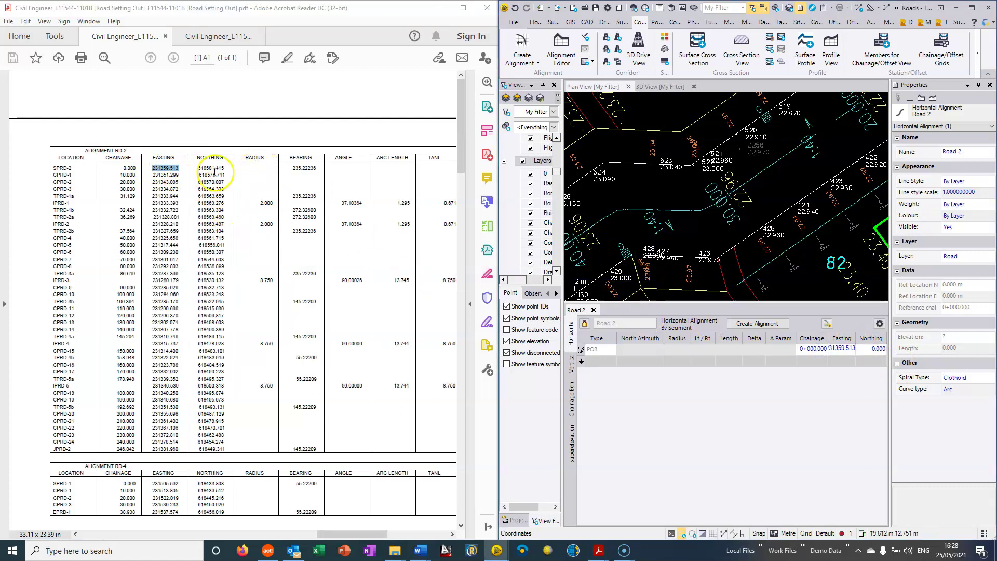
# Step: Copy the SPRD-2 northing 618581.415 from the PDF table into the Northing of Road 2's starting point
pyautogui.moveTo(198, 168); pyautogui.dragTo(225, 168)
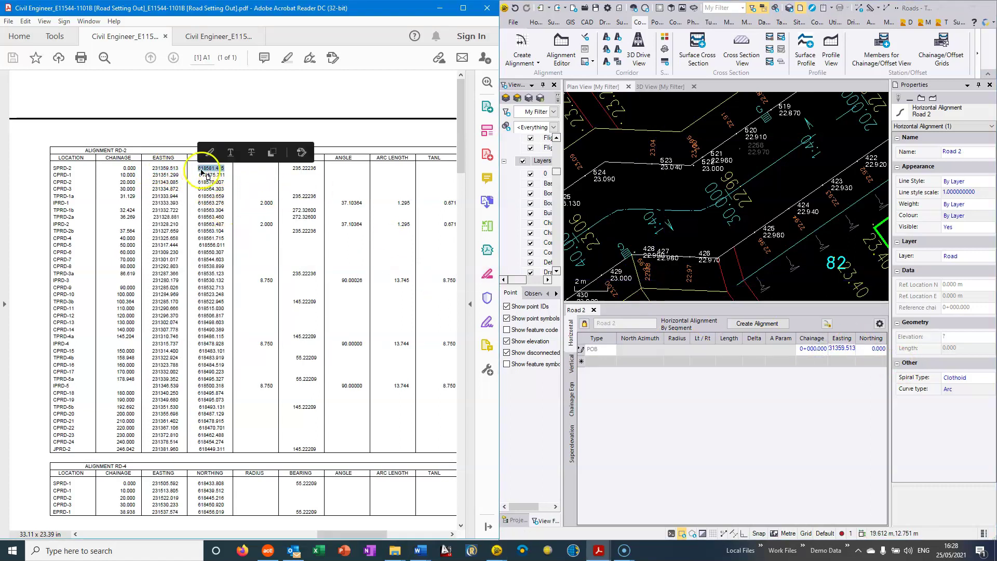
pyautogui.rightClick(204, 171)
pyautogui.click(234, 186)
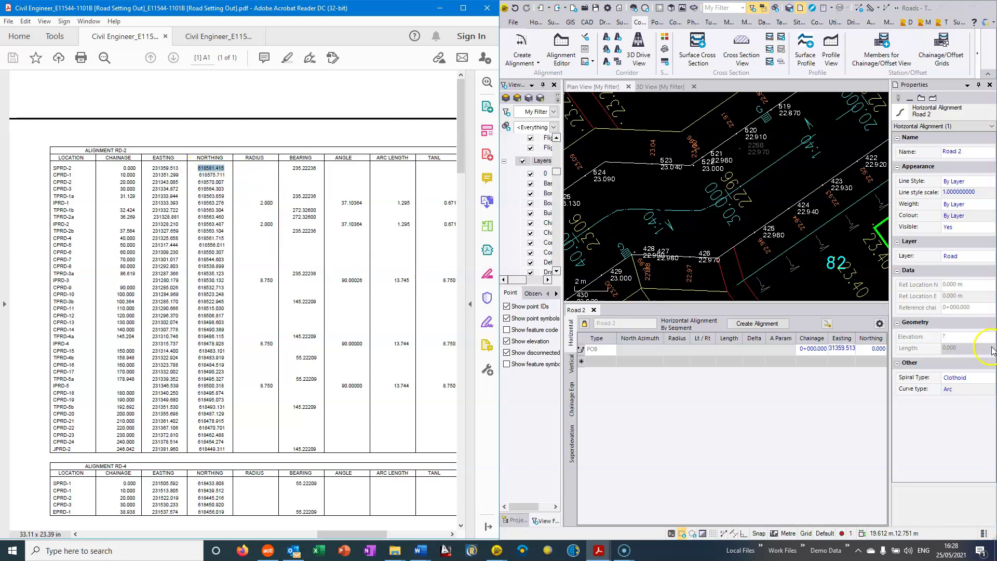
pyautogui.click(871, 348)
pyautogui.hotkey('ctrl', 'v')
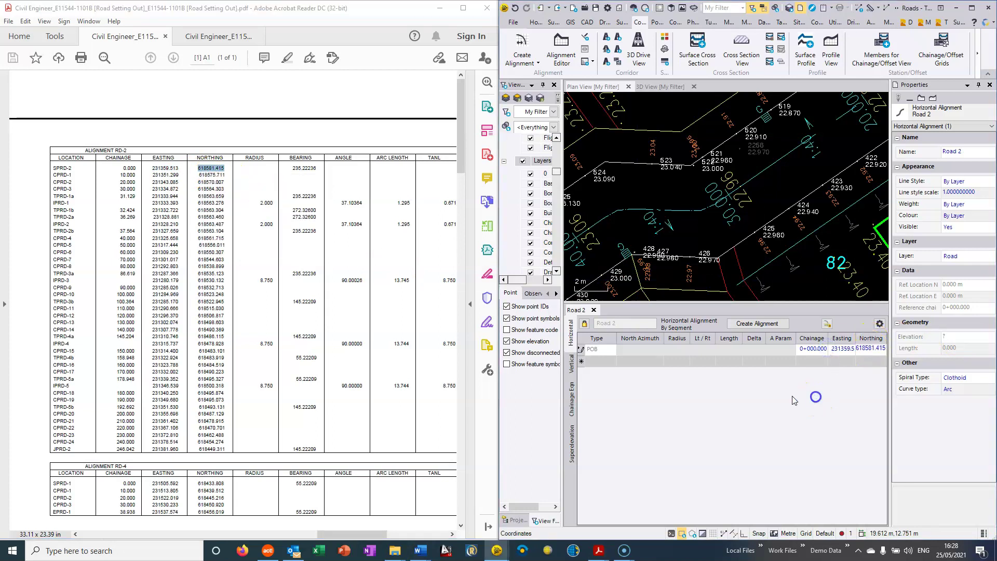
# Step: Add a Line segment after Road 2's starting point and set its north azimuth to 235.22236
pyautogui.click(603, 361)
pyautogui.click(612, 362)
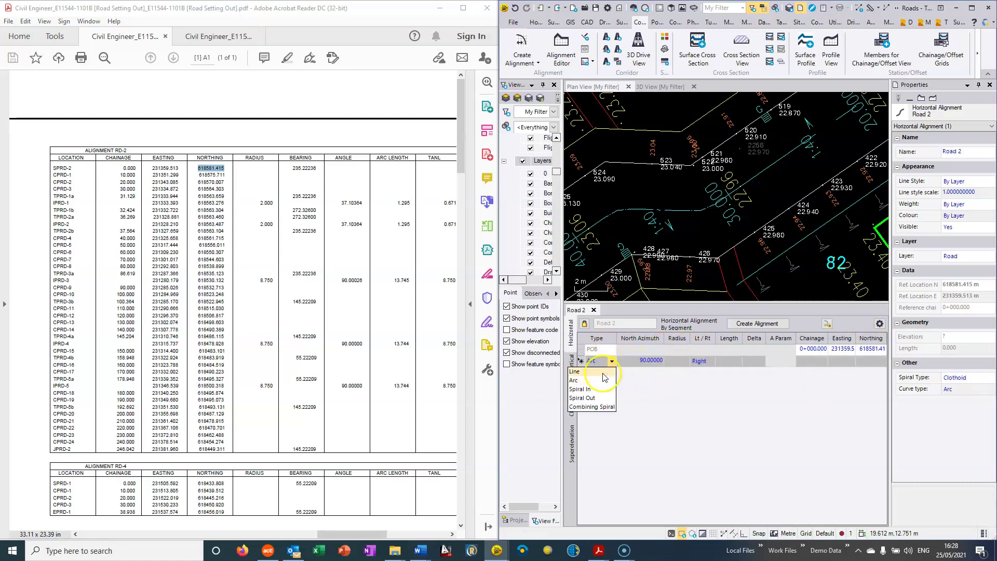
pyautogui.click(595, 372)
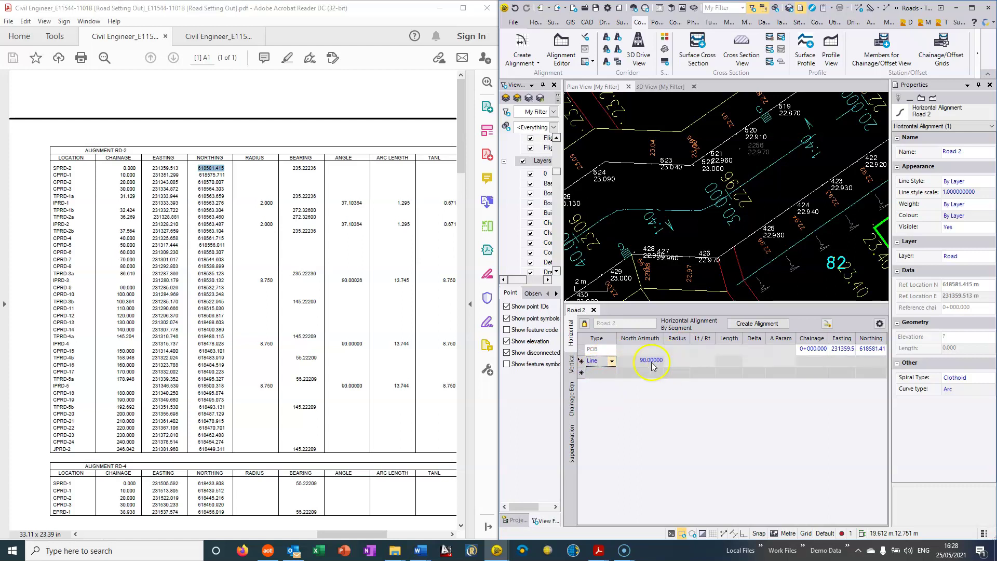
pyautogui.click(601, 360)
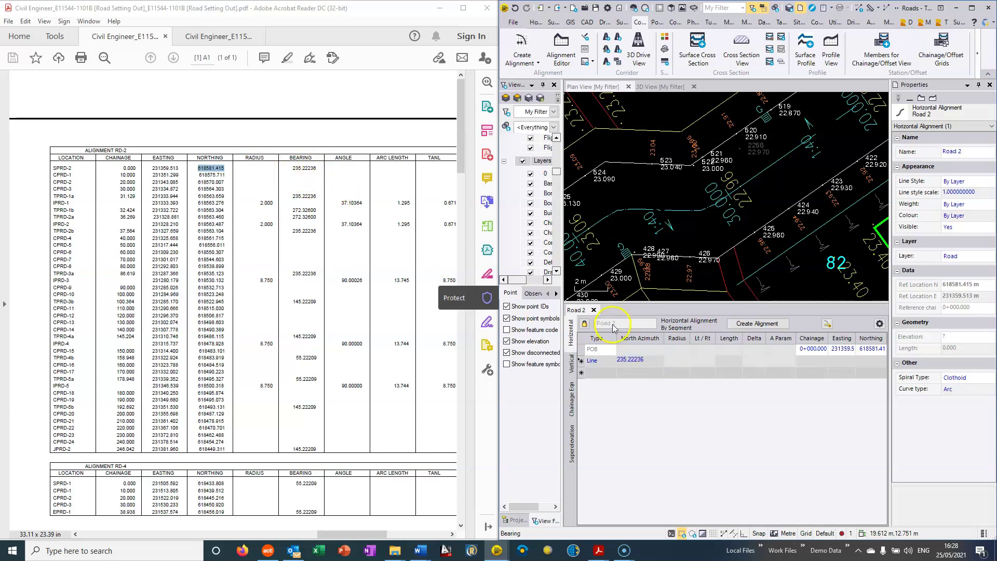
pyautogui.click(648, 358)
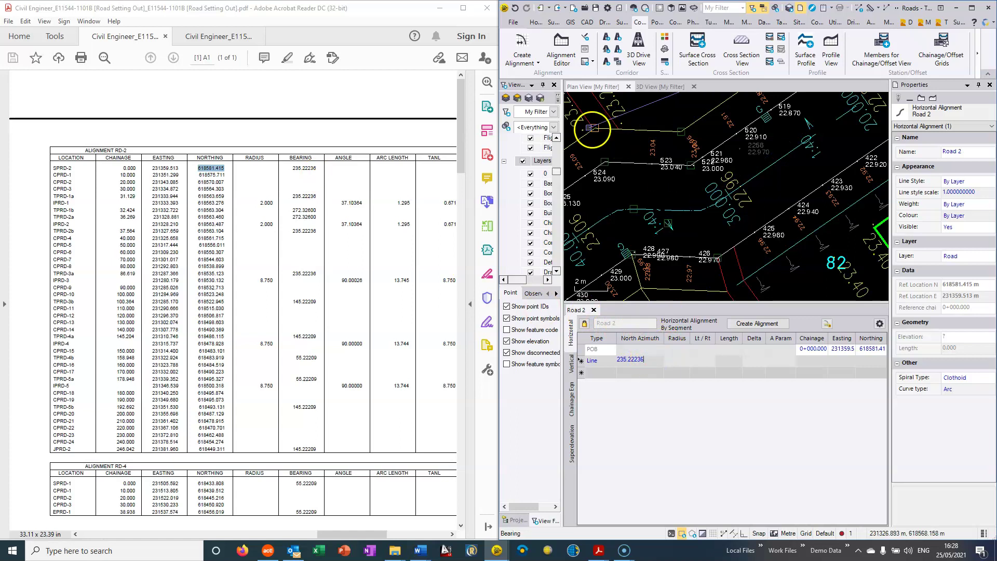
pyautogui.click(631, 395)
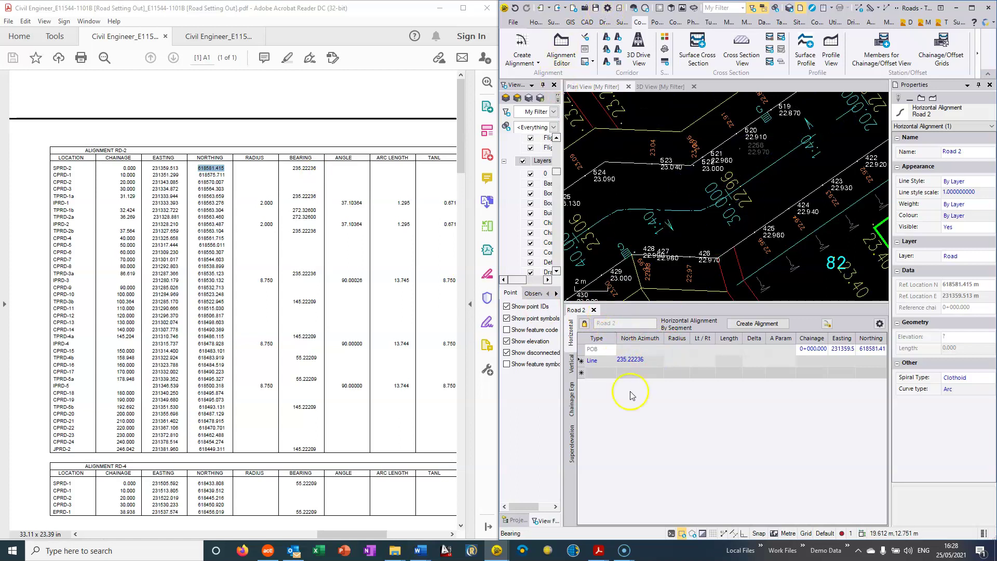
pyautogui.click(649, 360)
pyautogui.click(789, 367)
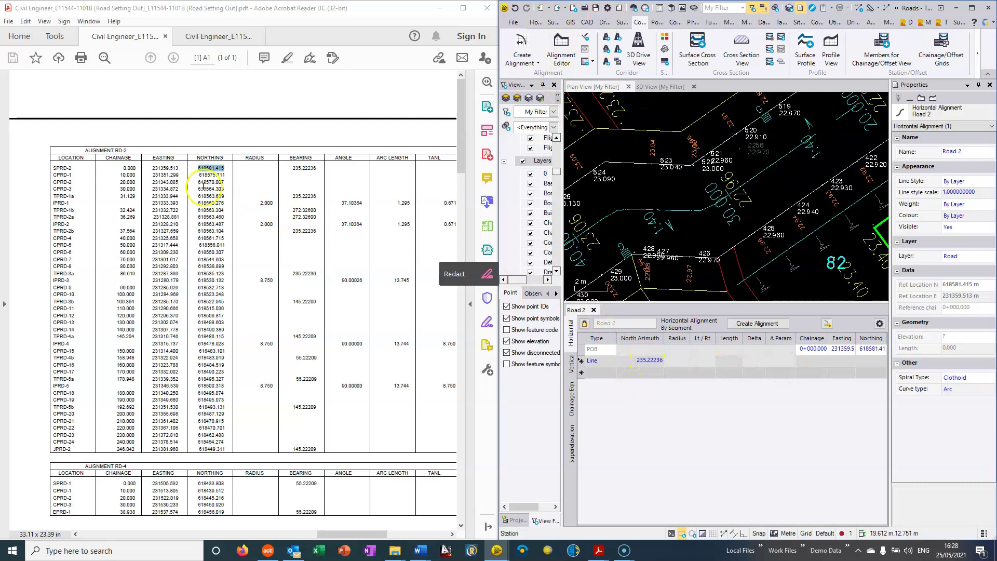
# Step: Set the first Line segment's end chainage to 31.129, taken from TPRD-1a in the table, and close the Properties pane
pyautogui.doubleClick(128, 195)
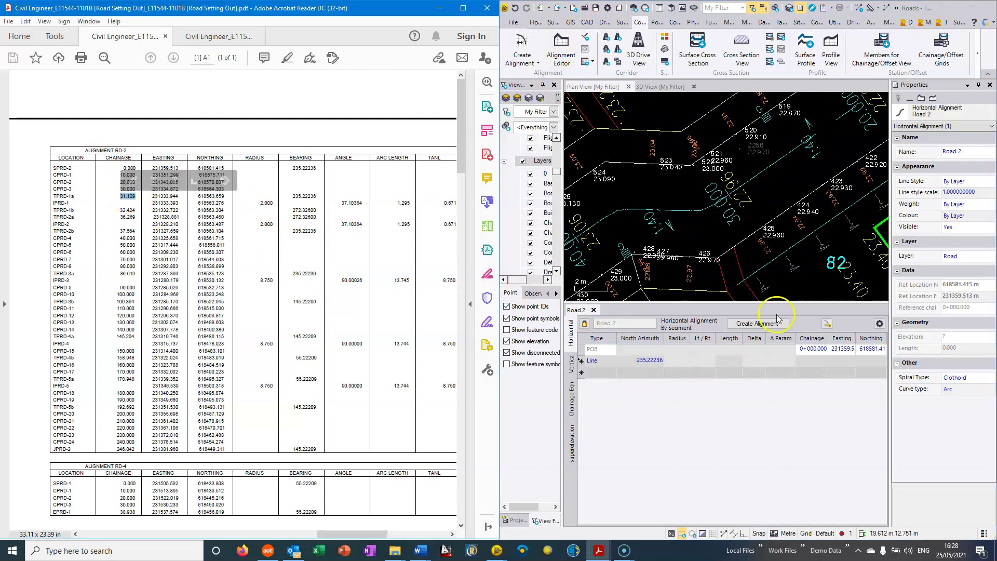
pyautogui.click(810, 360)
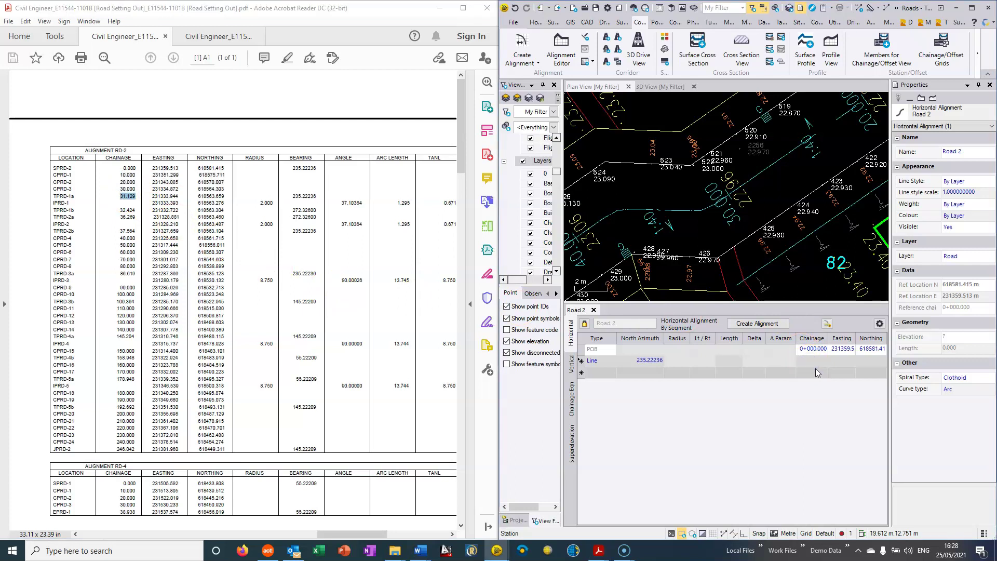
pyautogui.write('31.129')
pyautogui.press('Return')
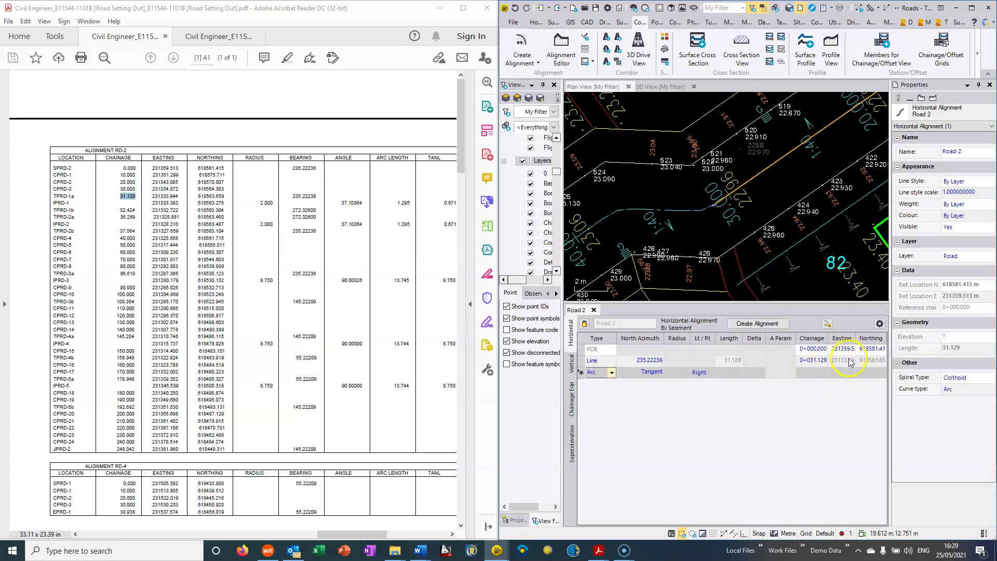
pyautogui.click(990, 85)
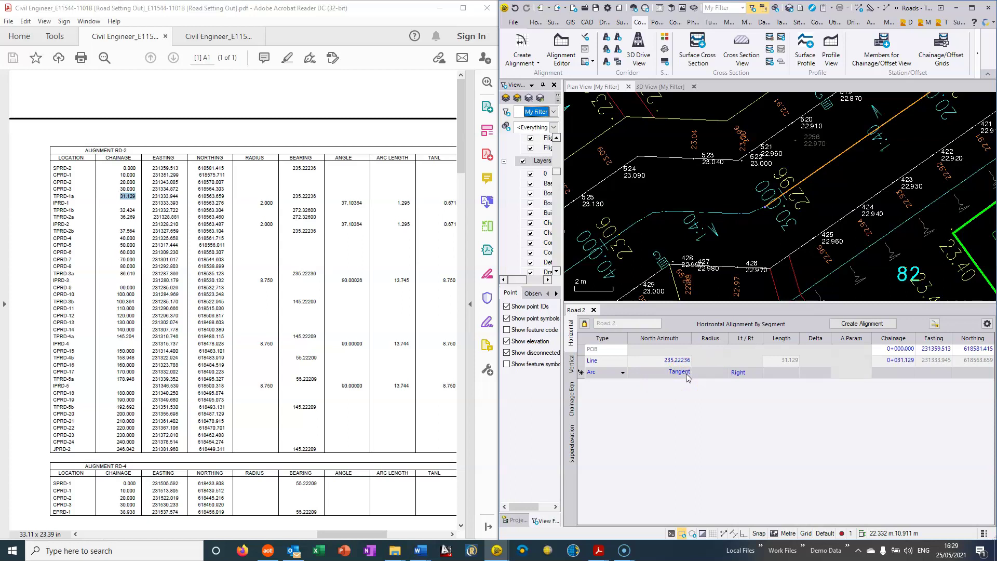
# Step: Add a right-hand tangent Arc with a radius of 2 ending at the TPRD-1b chainage 32.424
pyautogui.click(670, 378)
pyautogui.click(616, 376)
pyautogui.click(704, 374)
pyautogui.write('2')
pyautogui.press('Tab')
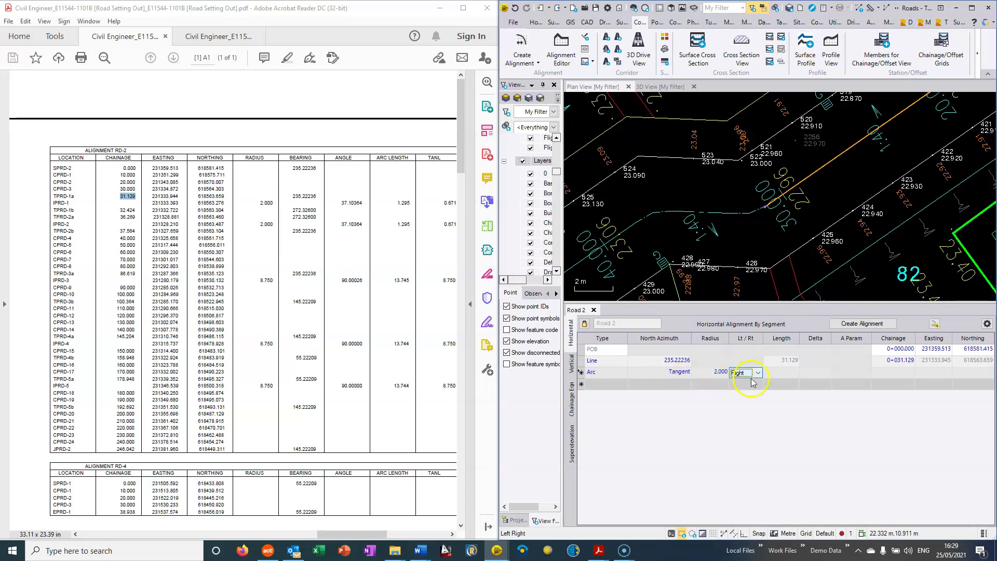
pyautogui.click(791, 374)
pyautogui.click(886, 374)
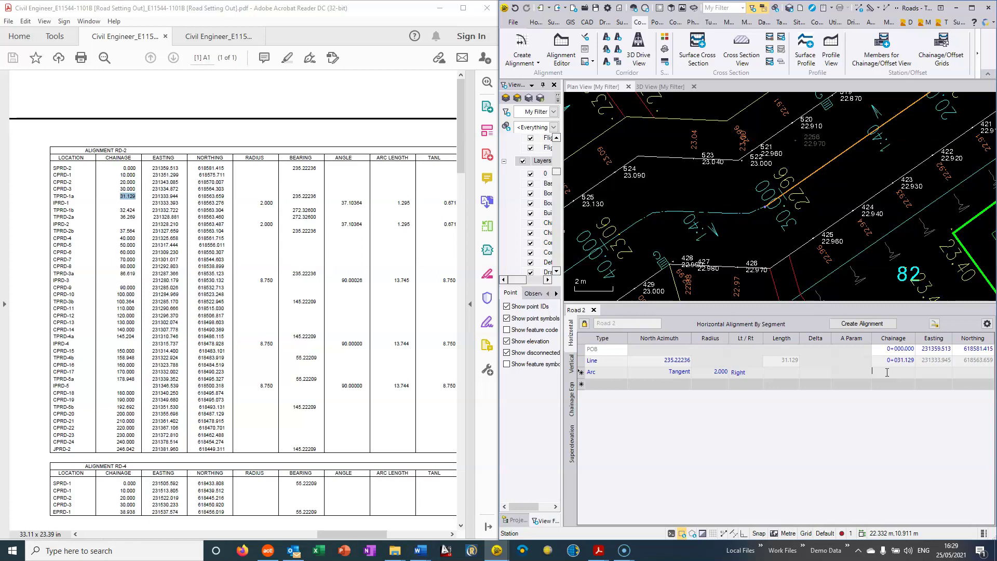
pyautogui.doubleClick(123, 210)
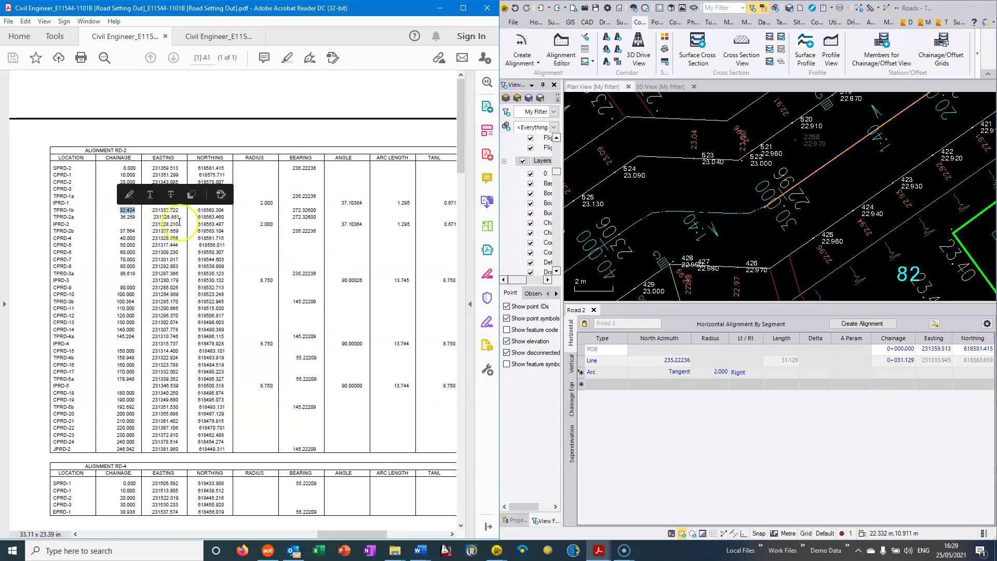
pyautogui.click(903, 373)
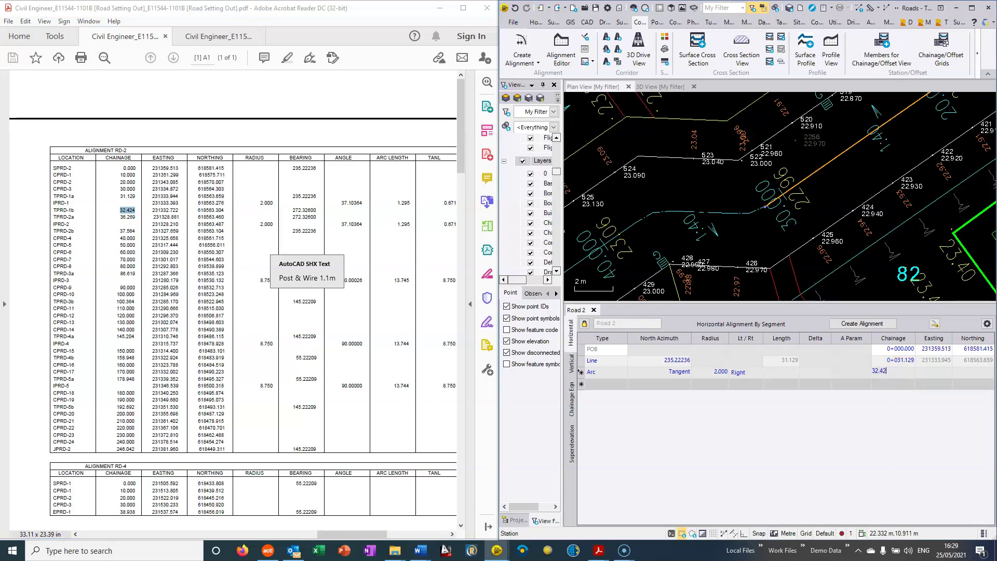
pyautogui.press('Return')
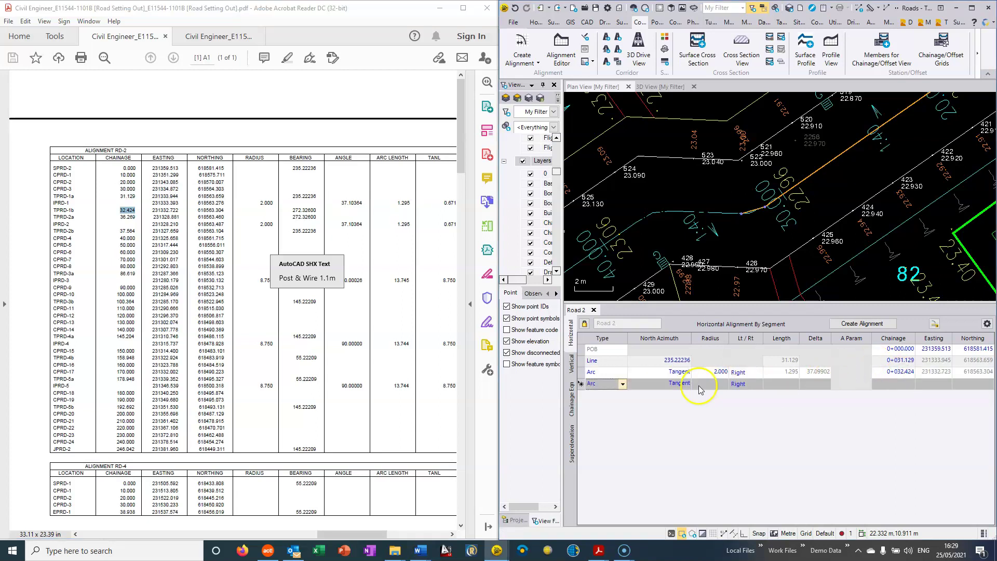
# Step: Add a tangent Line segment after the first arc, ending at the TPRD-2a chainage 36.269
pyautogui.click(623, 384)
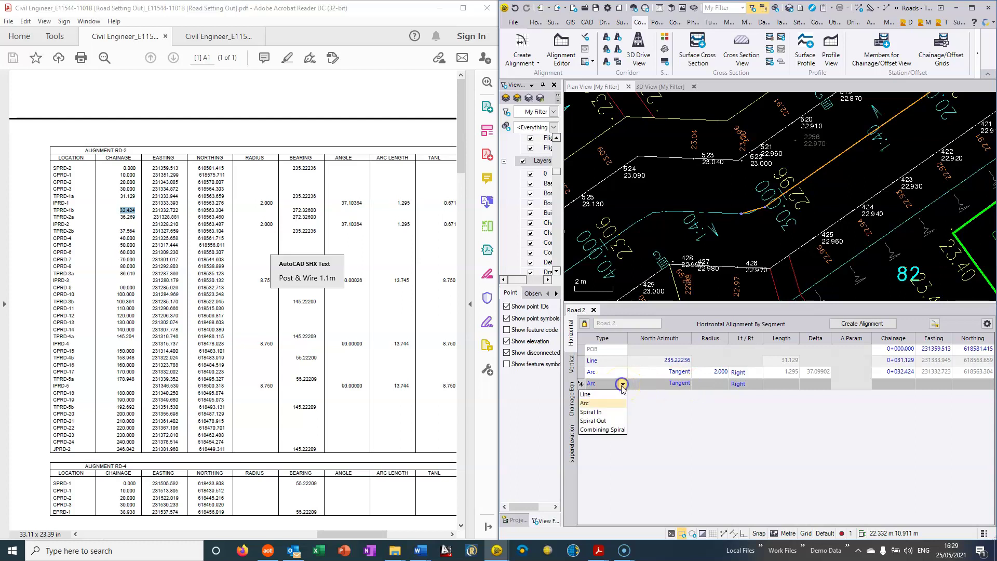
pyautogui.click(612, 393)
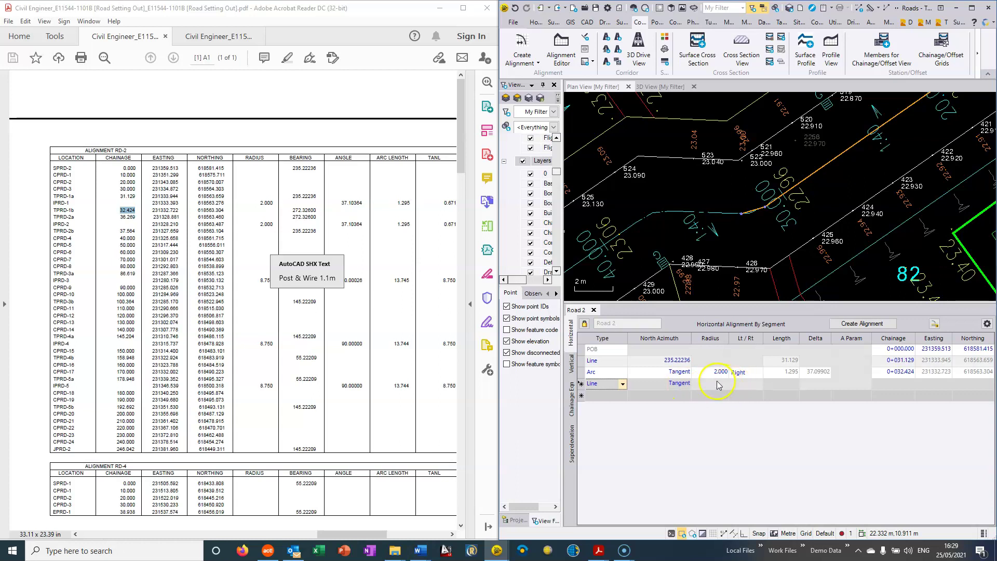
pyautogui.click(887, 385)
pyautogui.write('36.269')
pyautogui.press('Return')
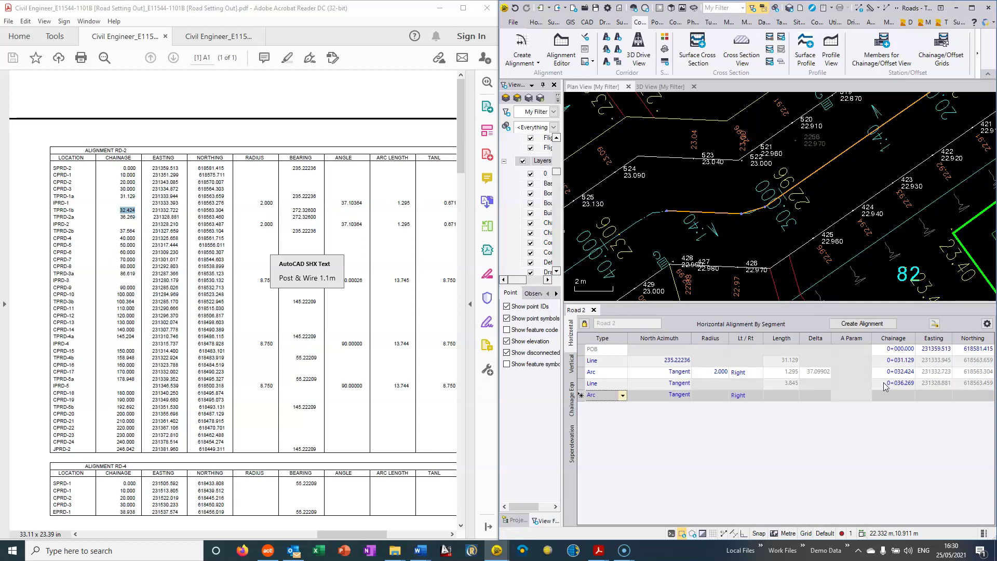
# Step: Add a left-hand tangent Arc with a radius of 2 ending at the TPRD-2b chainage 37.564
pyautogui.click(738, 395)
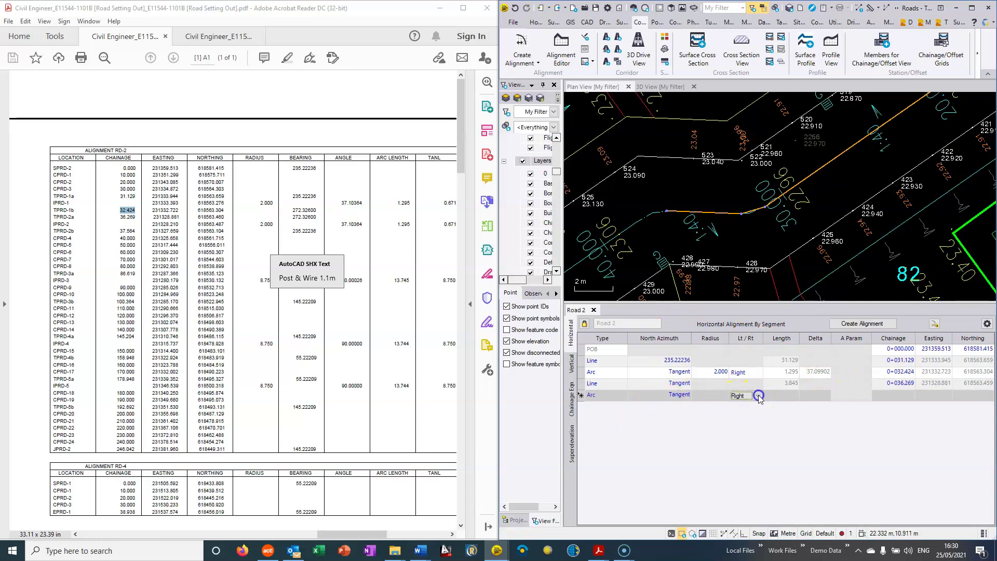
pyautogui.click(758, 396)
pyautogui.click(756, 405)
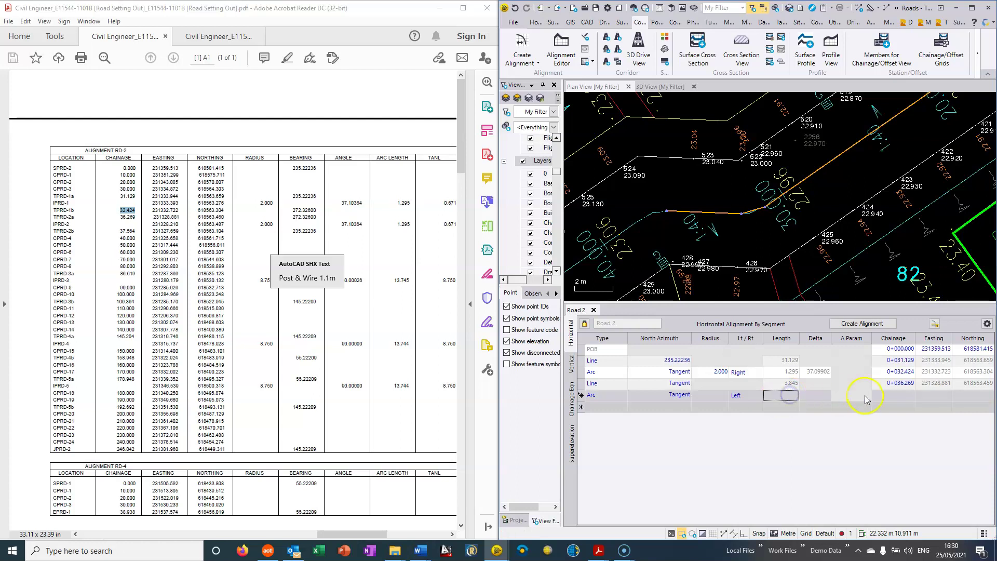
pyautogui.click(893, 397)
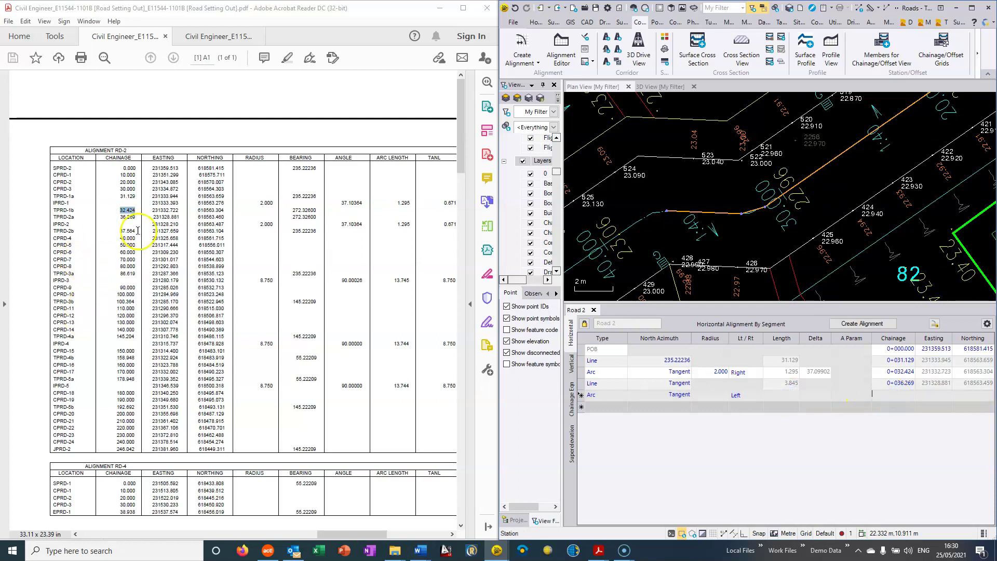
pyautogui.moveTo(137, 231); pyautogui.dragTo(120, 230)
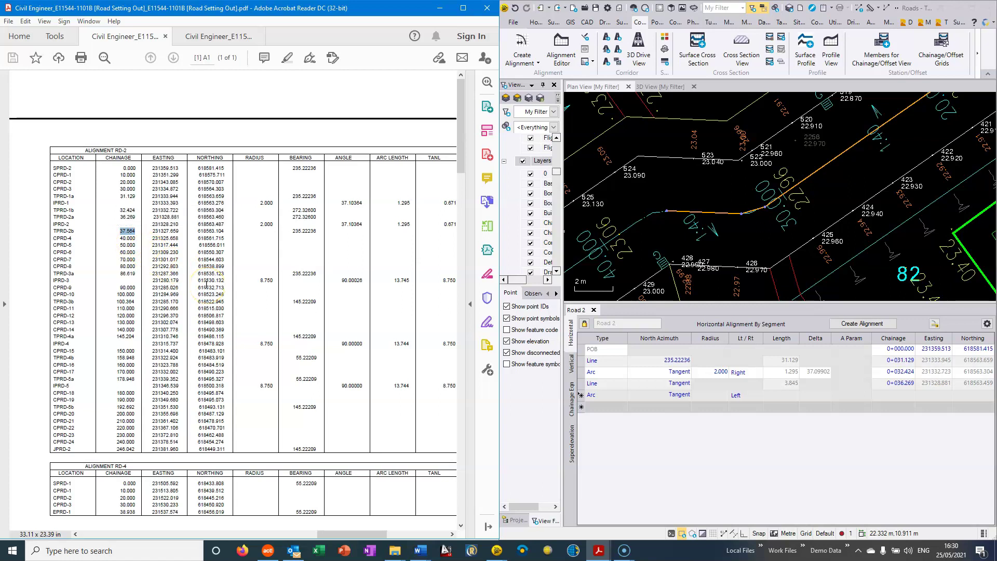
pyautogui.click(890, 396)
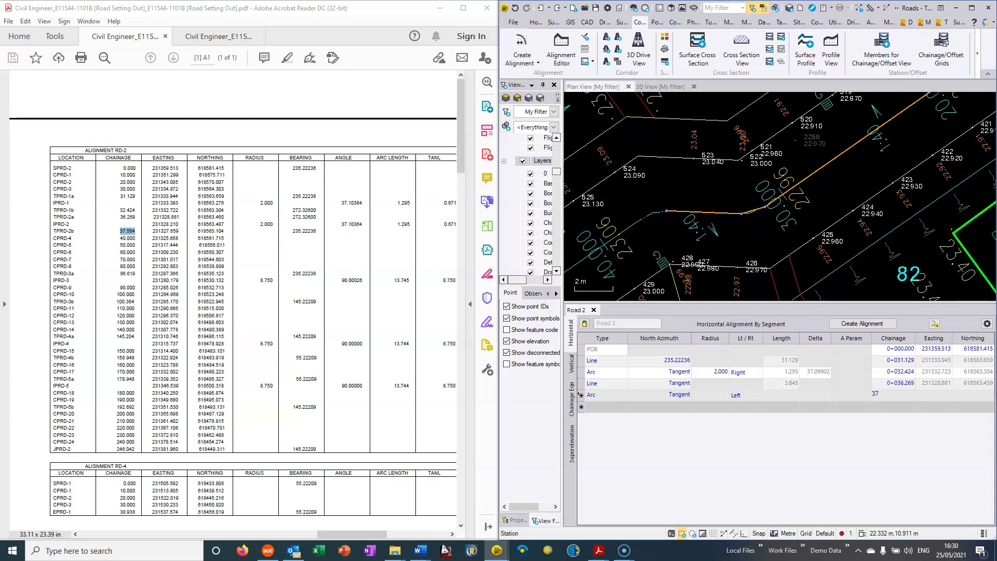
pyautogui.write('37.564')
pyautogui.press('Return')
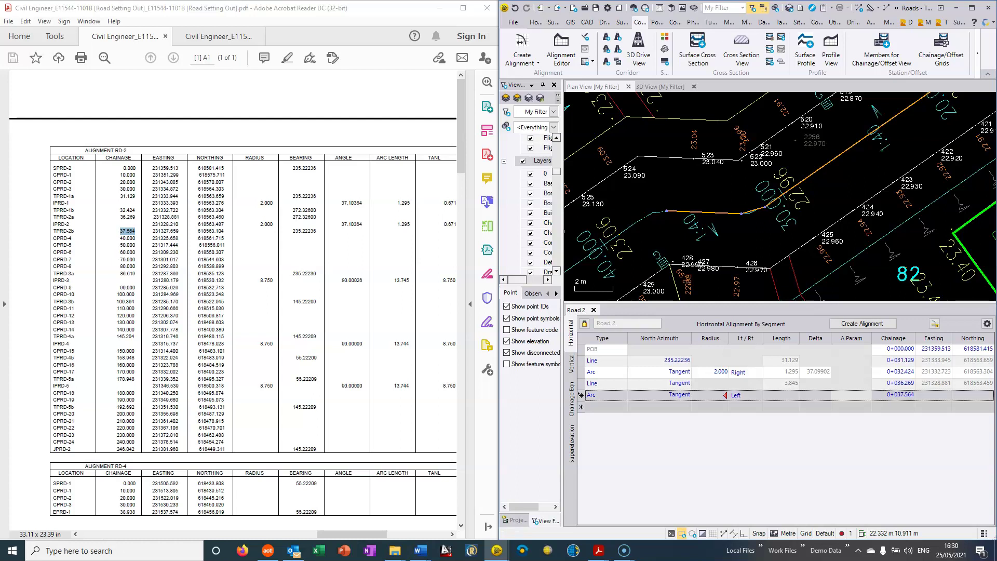
pyautogui.click(710, 395)
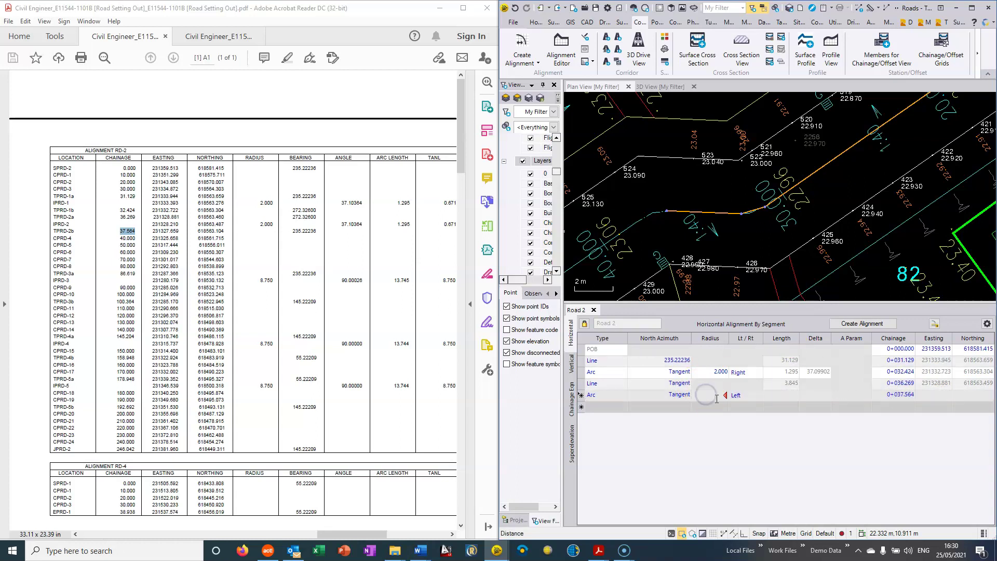
pyautogui.press('Tab')
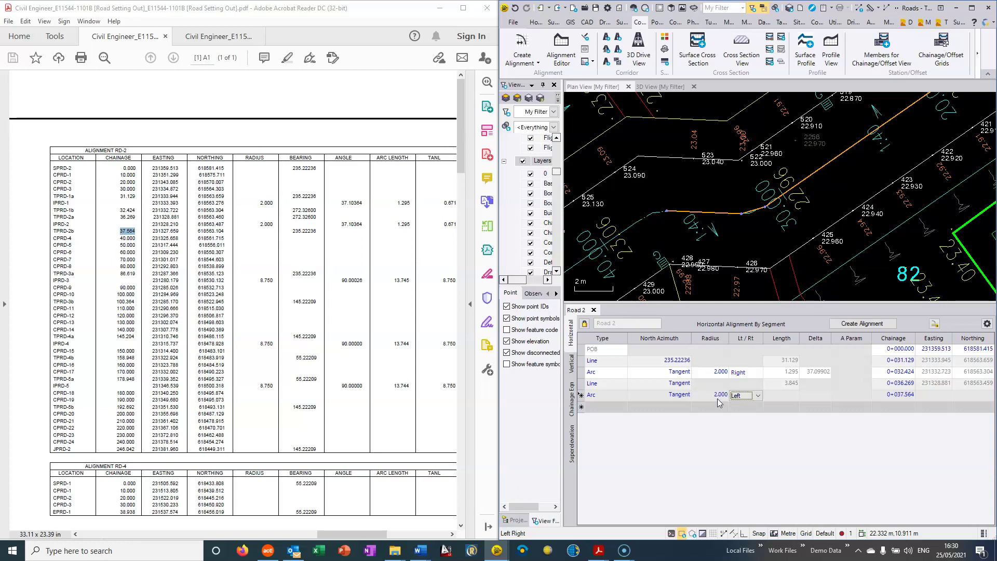
pyautogui.scroll(3, 676, 225)
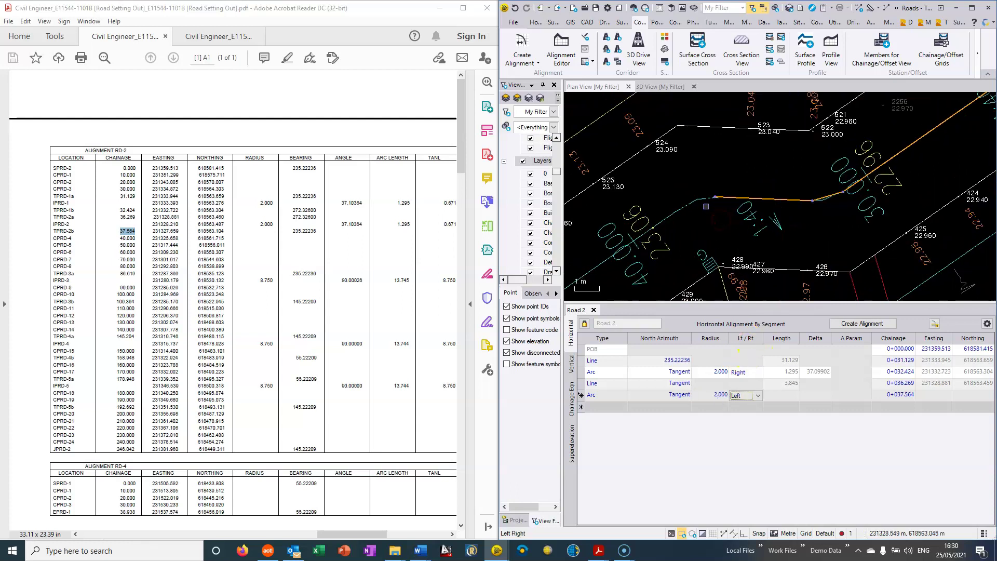
# Step: Add a tangent Line segment after the left-hand arc, ending at the TPRD-3a chainage 86.619
pyautogui.click(602, 407)
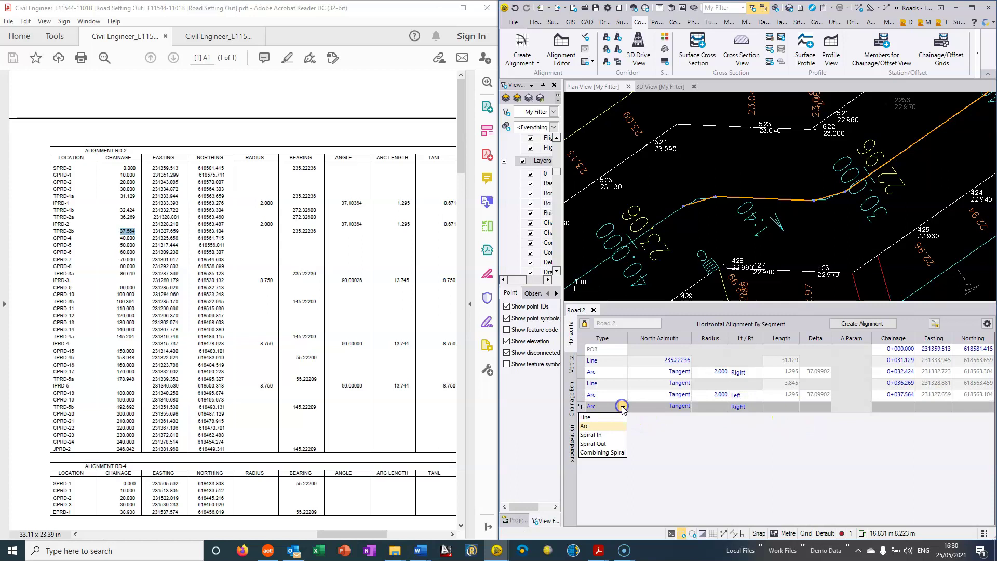
pyautogui.click(604, 419)
pyautogui.scroll(2, 690, 200)
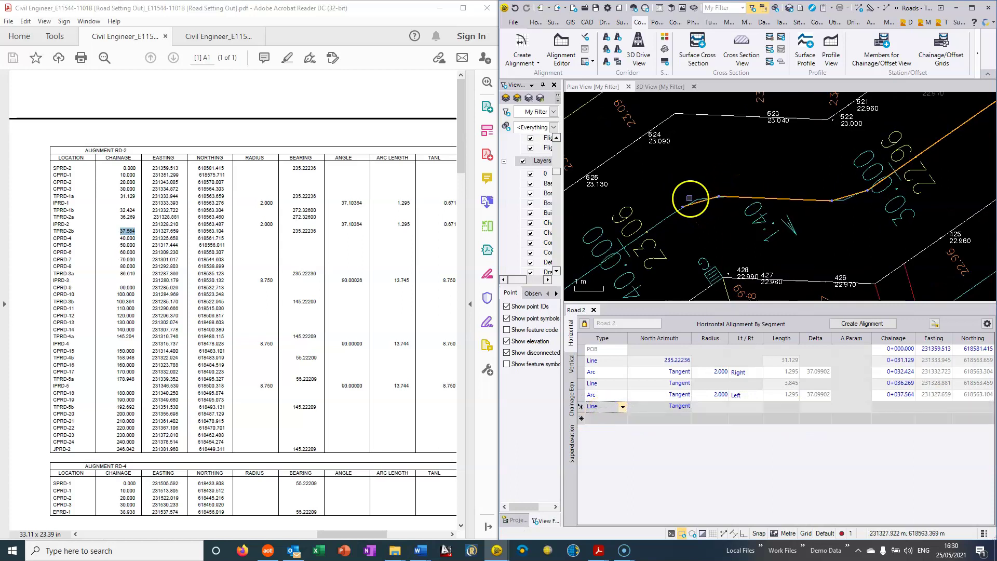
pyautogui.scroll(2, 689, 198)
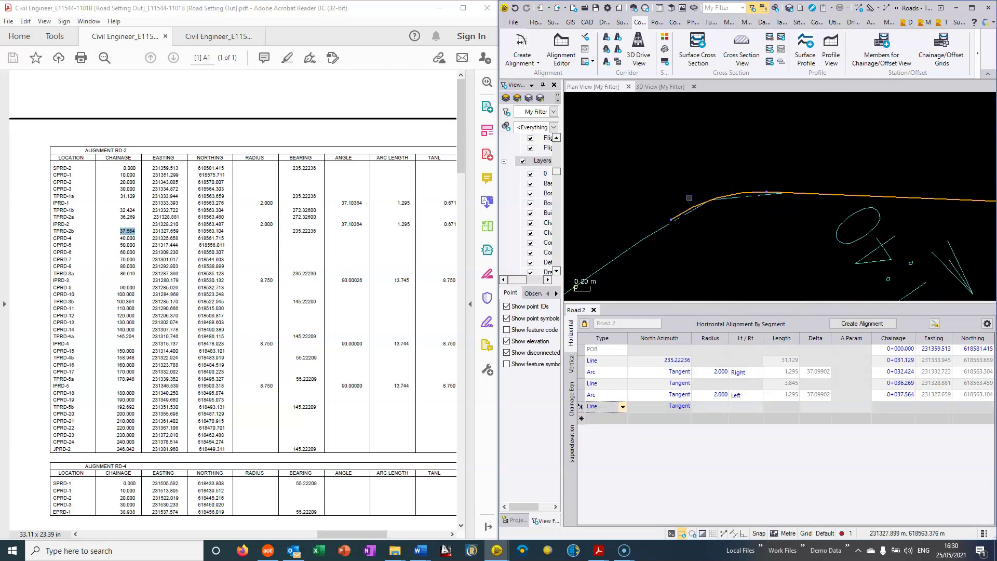
pyautogui.scroll(-3, 695, 191)
pyautogui.scroll(-2, 695, 192)
pyautogui.scroll(3, 805, 196)
pyautogui.scroll(2, 842, 193)
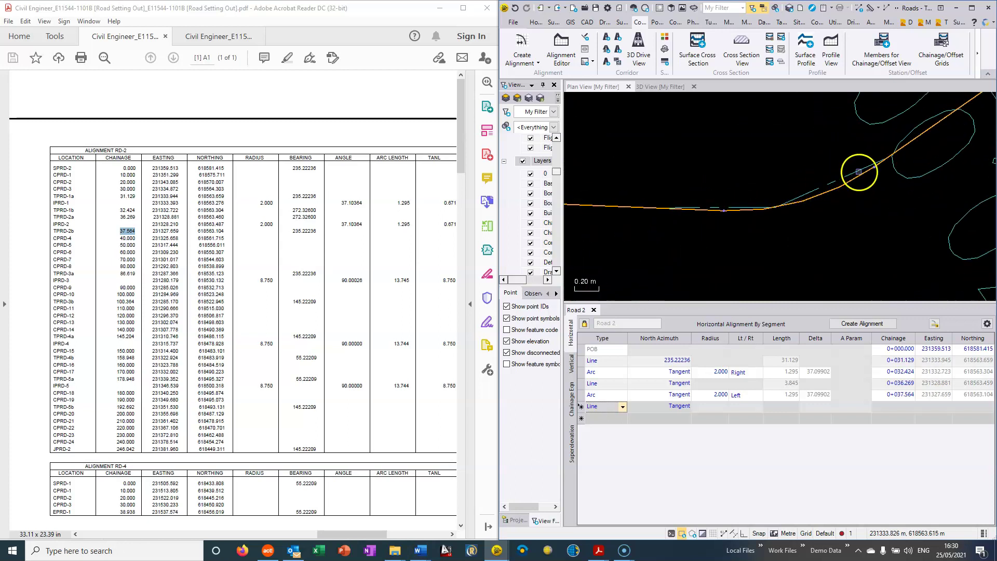
pyautogui.scroll(-4, 767, 206)
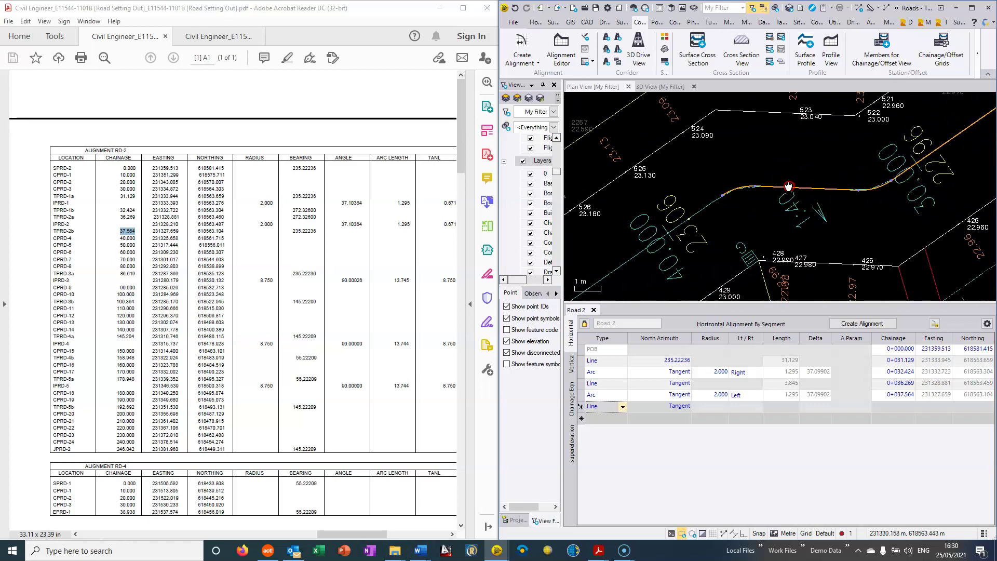
pyautogui.click(710, 406)
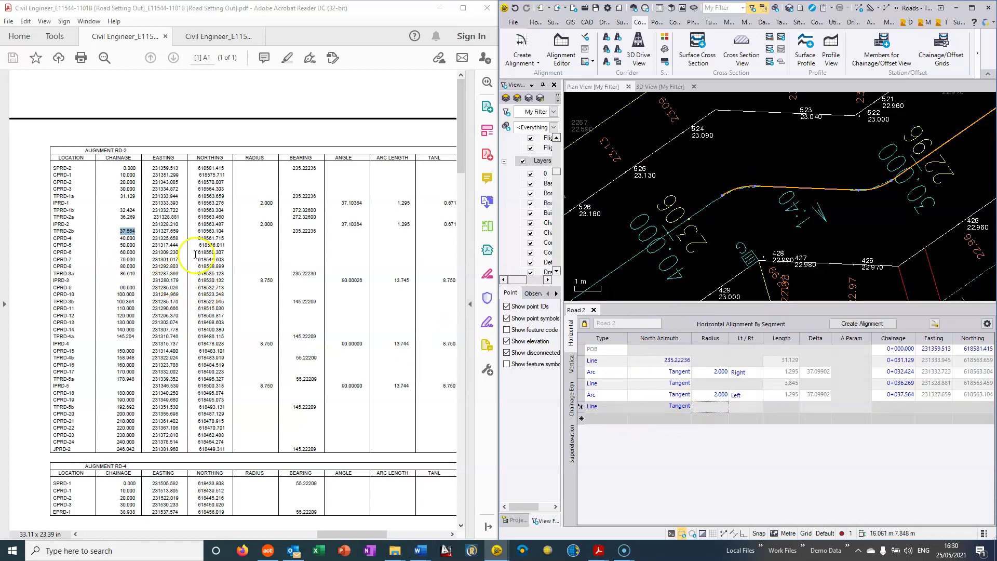
pyautogui.doubleClick(129, 273)
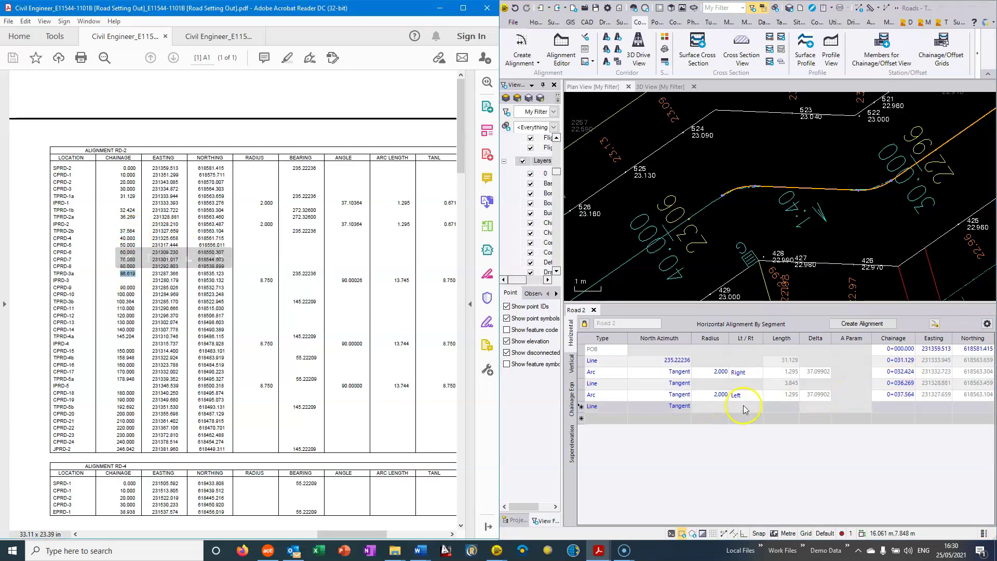
pyautogui.click(887, 405)
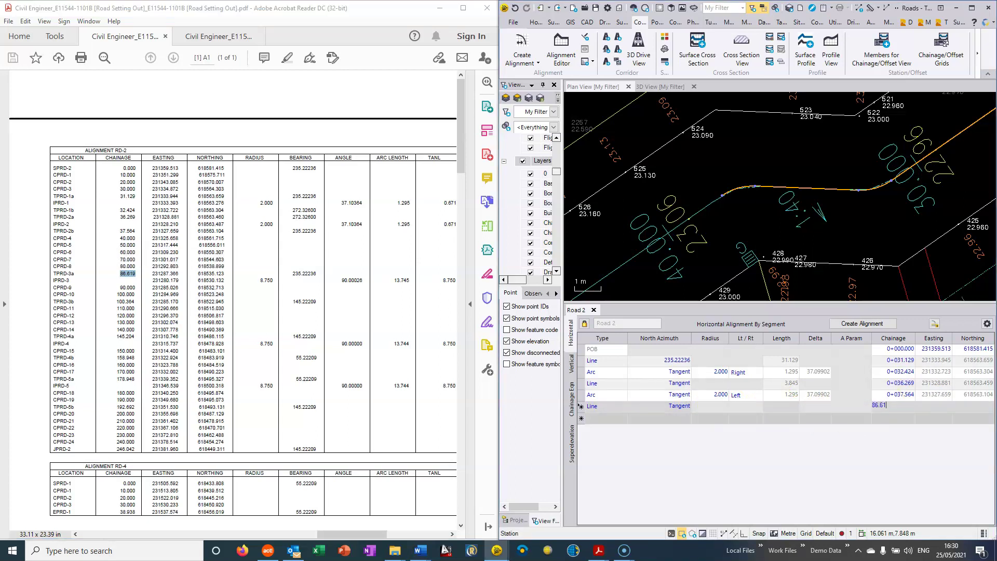
pyautogui.press('Return')
# Step: Check the last line's end coordinates against TPRD-3a in the PDF table and inspect the alignment's end in the plan view
pyautogui.click(973, 426)
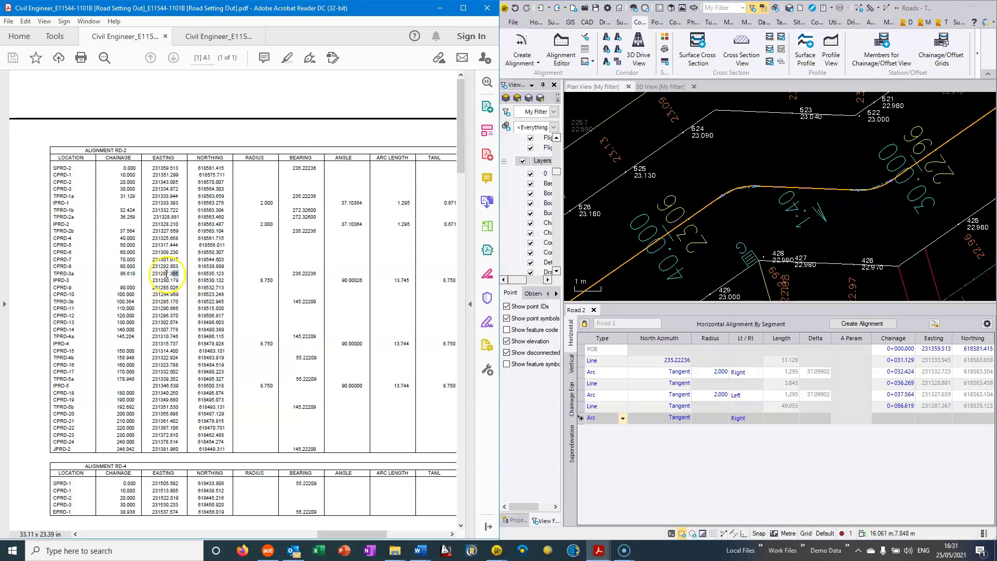
pyautogui.moveTo(152, 273); pyautogui.dragTo(200, 274)
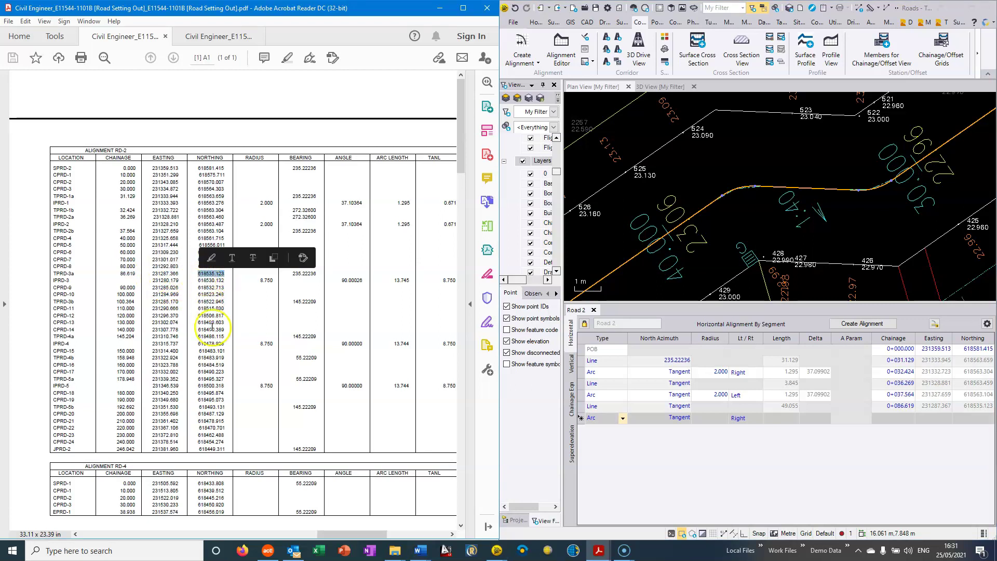
pyautogui.moveTo(700, 255); pyautogui.dragTo(852, 151, button='middle')
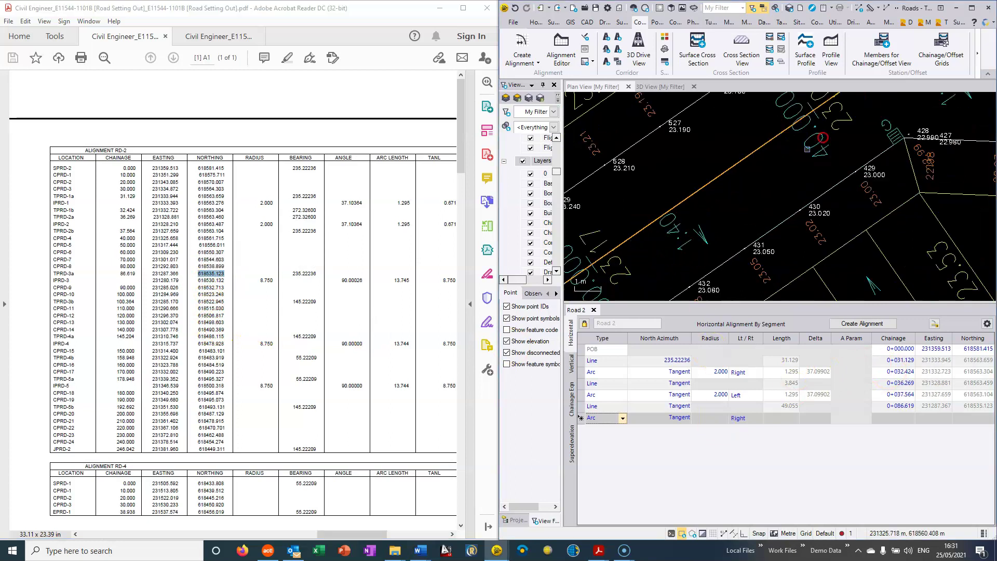
pyautogui.moveTo(660, 246); pyautogui.dragTo(836, 128, button='middle')
pyautogui.scroll(-3, 742, 236)
pyautogui.moveTo(743, 236); pyautogui.dragTo(882, 133, button='middle')
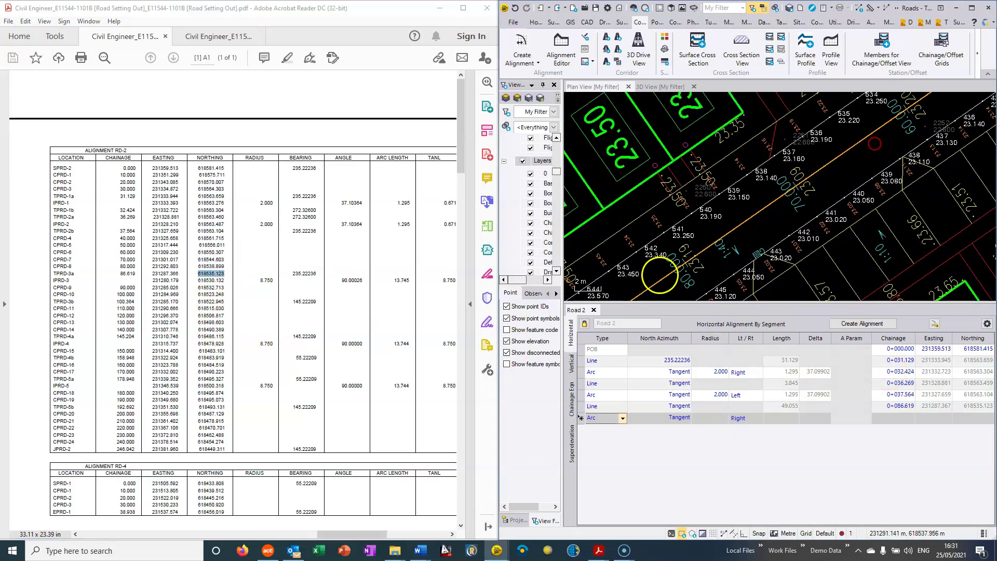
pyautogui.moveTo(661, 276); pyautogui.dragTo(795, 147, button='middle')
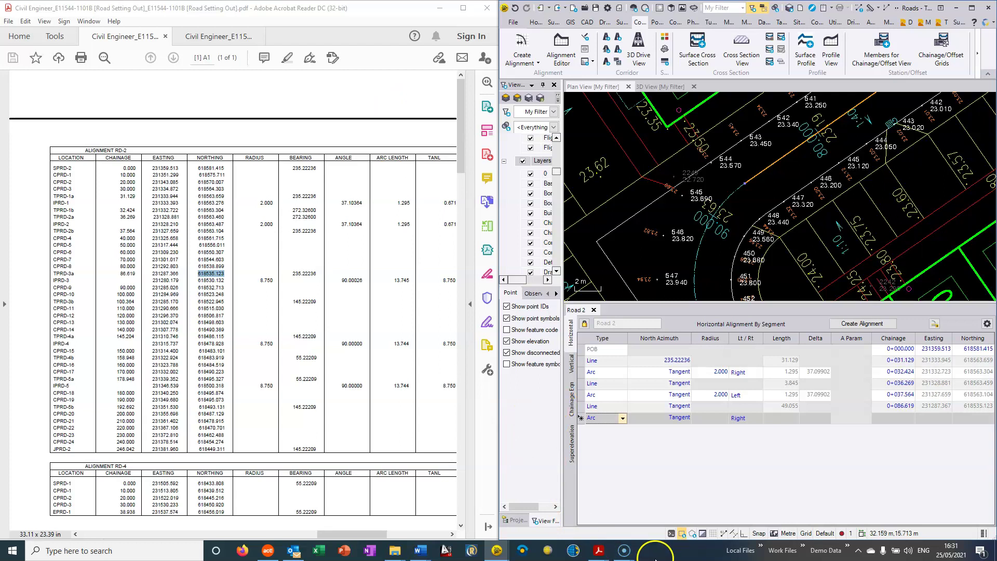
pyautogui.moveTo(624, 555)
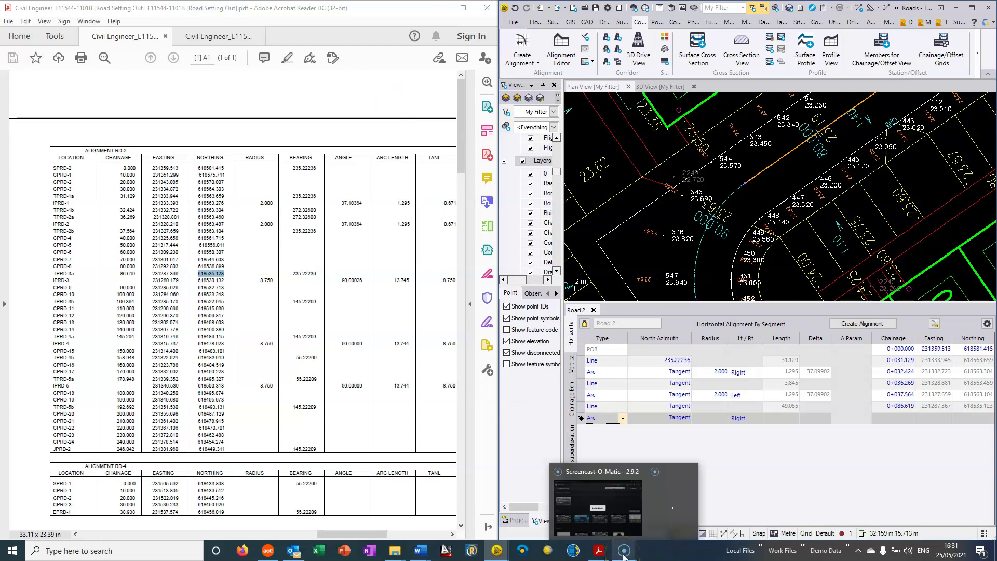